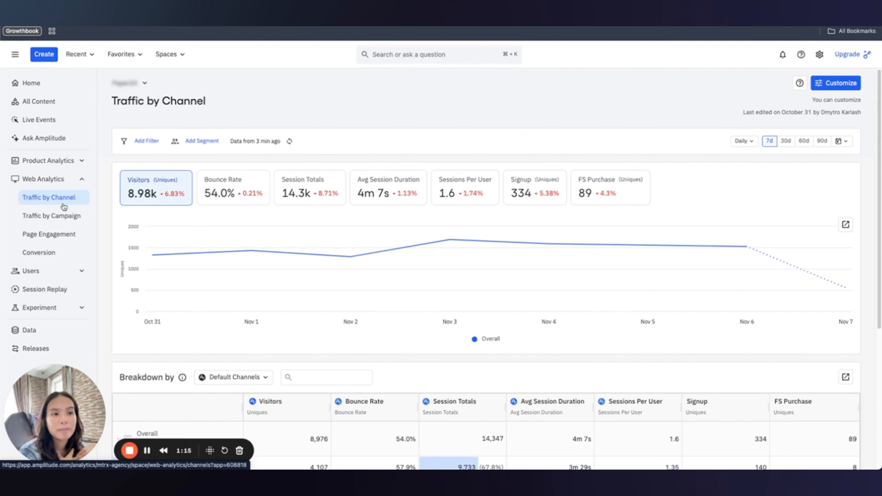
pyautogui.scroll(-5, 237, 218)
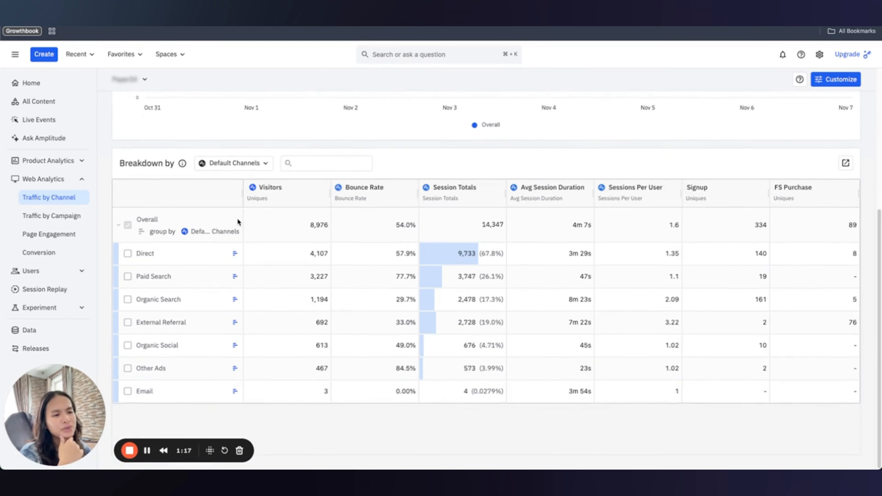
pyautogui.moveTo(270, 191)
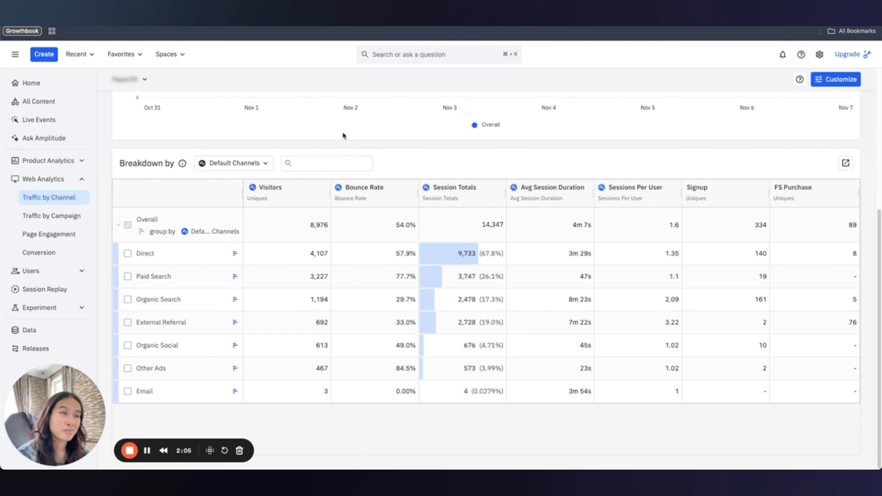
# Autofit column C of the UTM Sample sheet so the Groupings labels fit.
pyautogui.click(691, 14)
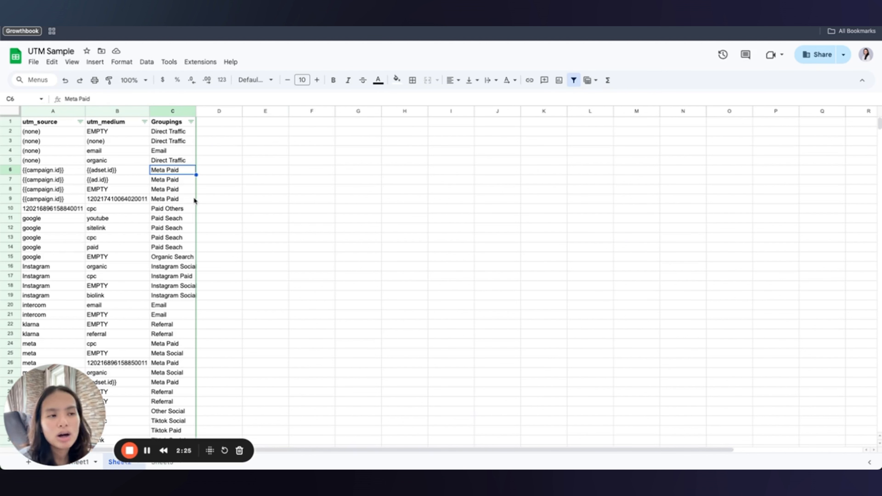
pyautogui.doubleClick(196, 111)
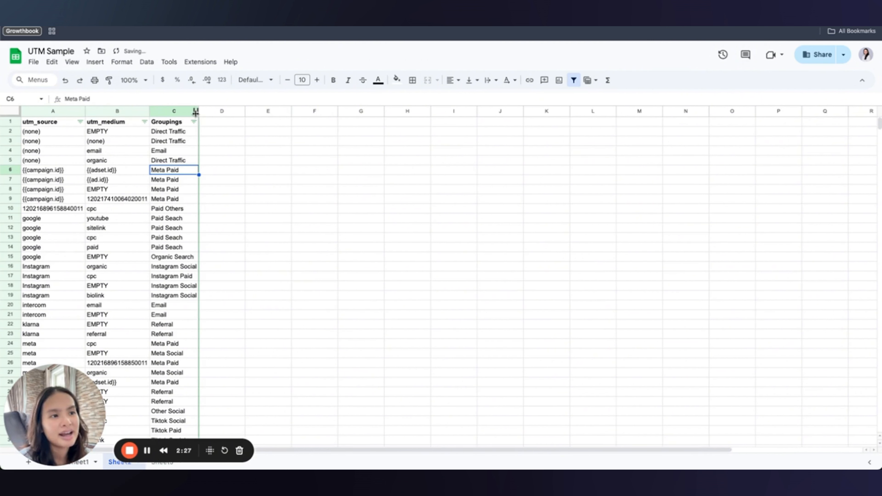
pyautogui.scroll(-5, 132, 237)
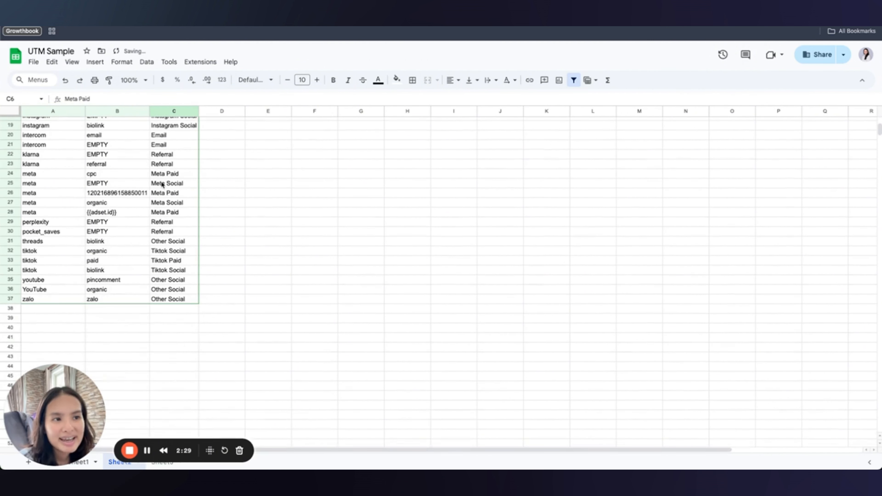
# Review the Meta rows' sources, media and their Meta Paid and Meta Social groupings.
pyautogui.moveTo(68, 177); pyautogui.dragTo(163, 212)
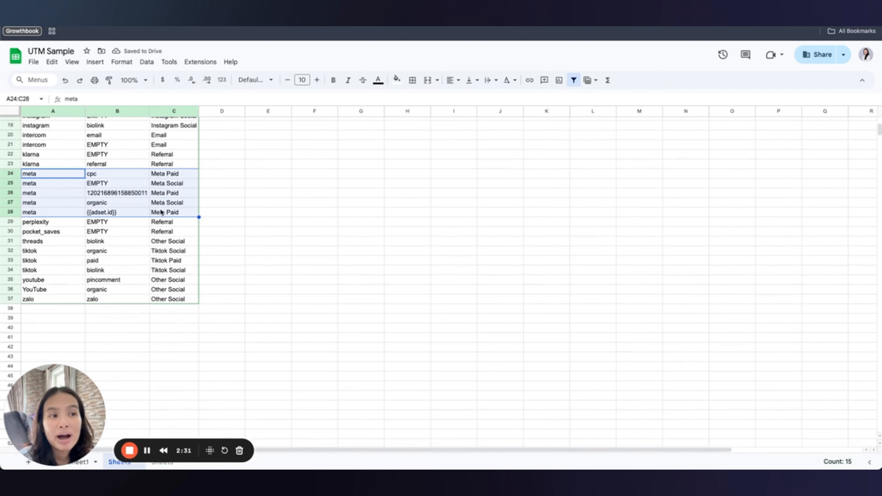
pyautogui.click(134, 212)
pyautogui.scroll(5, 134, 212)
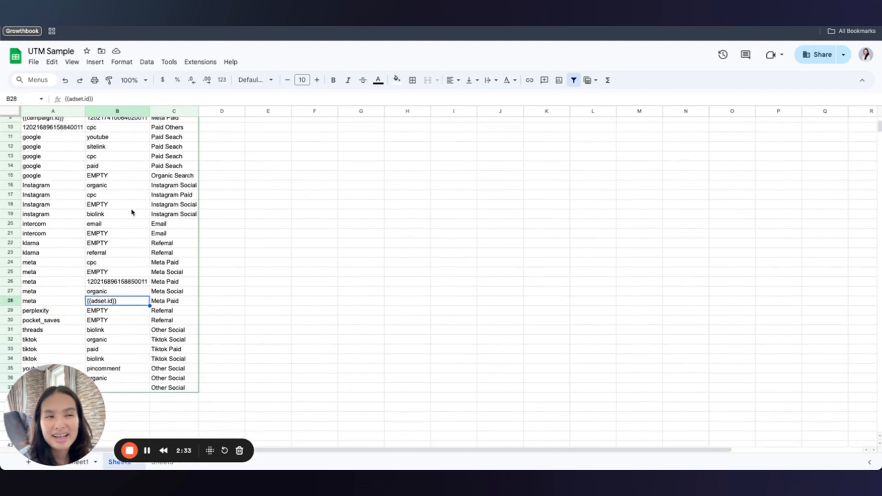
pyautogui.moveTo(57, 171); pyautogui.dragTo(87, 171)
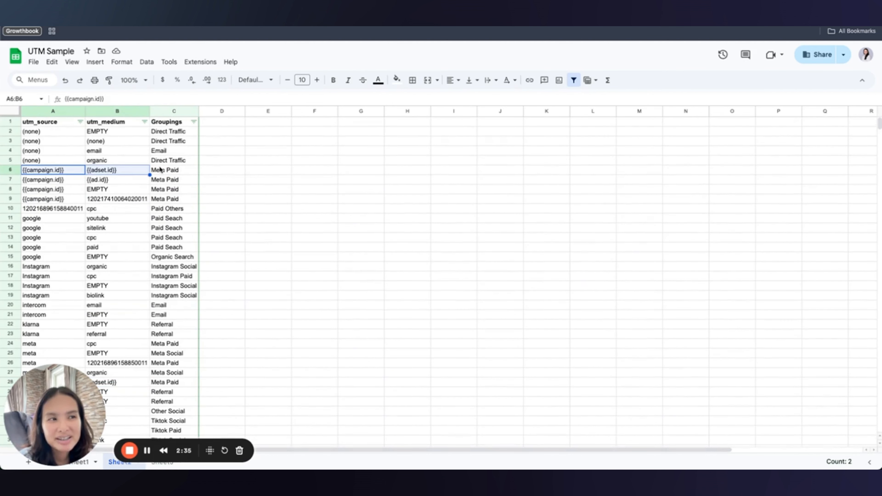
pyautogui.click(168, 170)
pyautogui.scroll(-3, 179, 195)
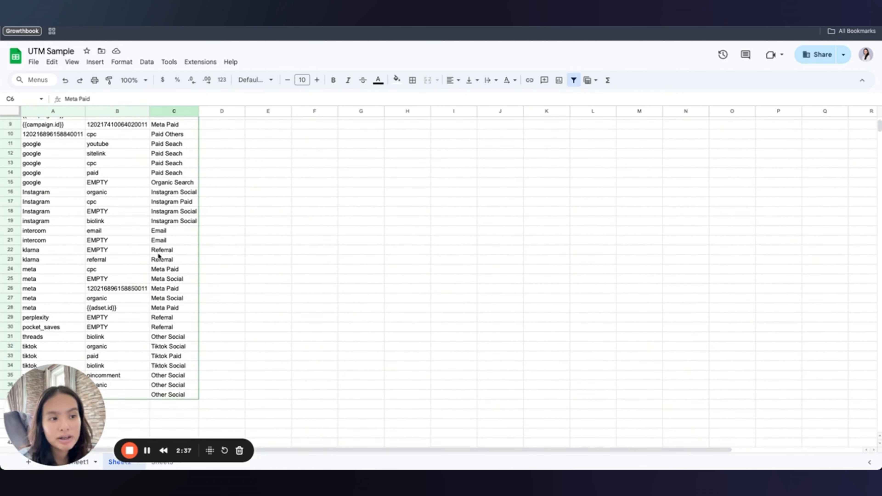
pyautogui.click(127, 280)
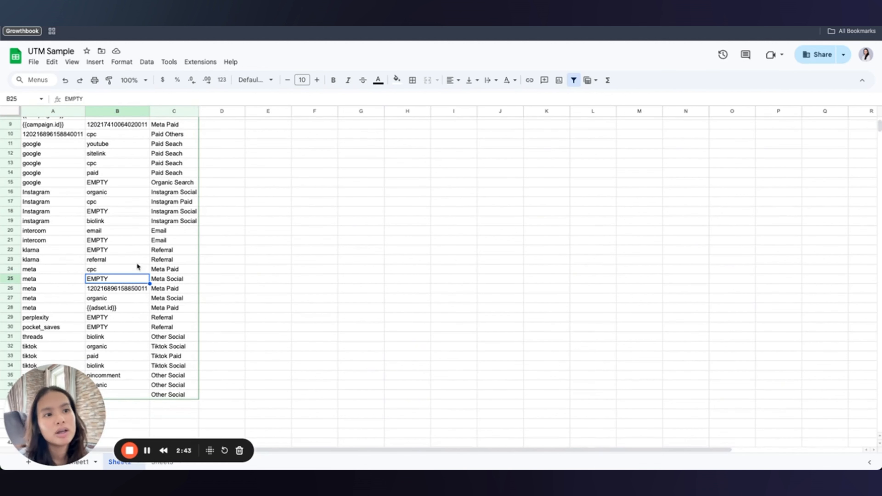
pyautogui.scroll(1, 136, 263)
# Check the Instagram Paid/Social media and Paid Search groupings, then return to Amplitude.
pyautogui.click(111, 203)
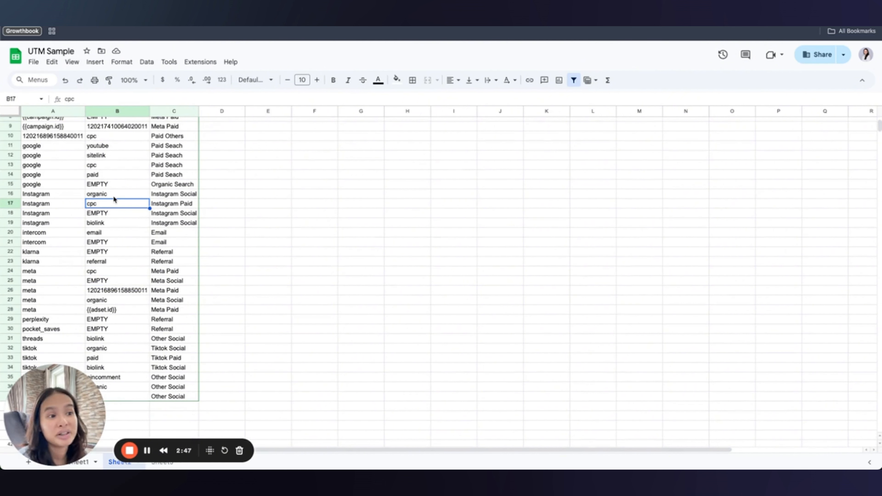
pyautogui.click(110, 213)
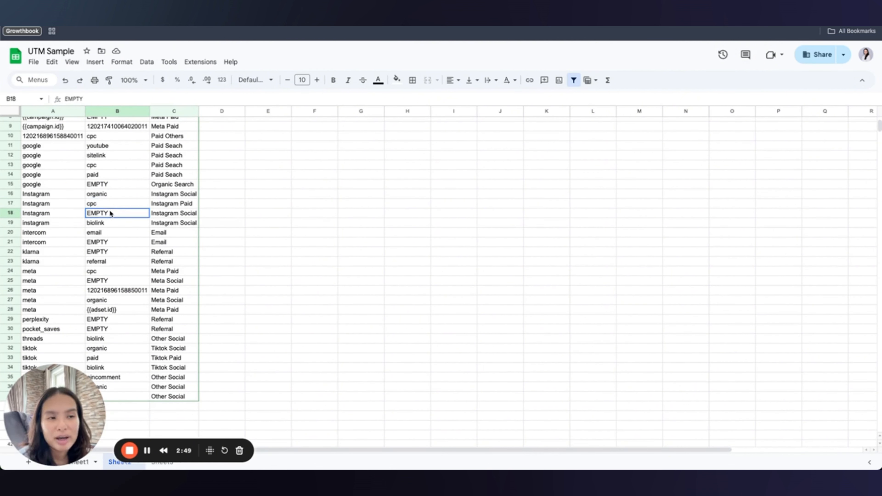
pyautogui.click(110, 223)
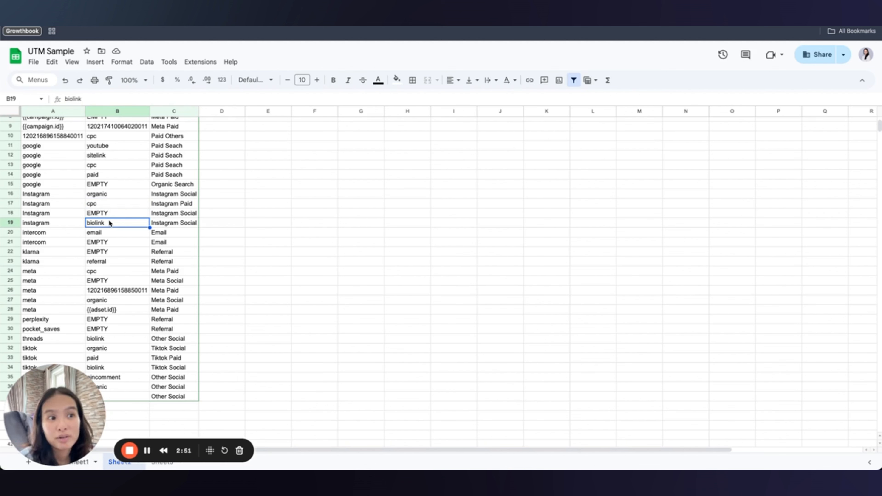
pyautogui.scroll(-3, 120, 282)
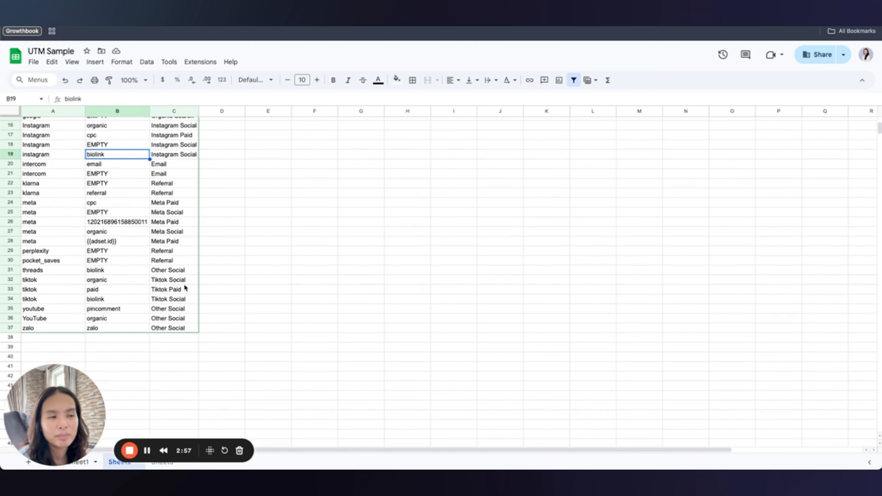
pyautogui.scroll(3, 118, 253)
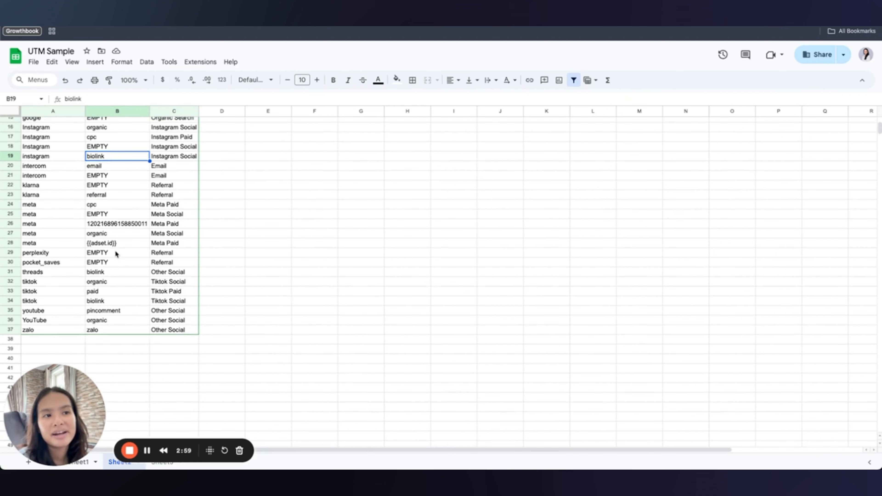
pyautogui.scroll(3, 122, 234)
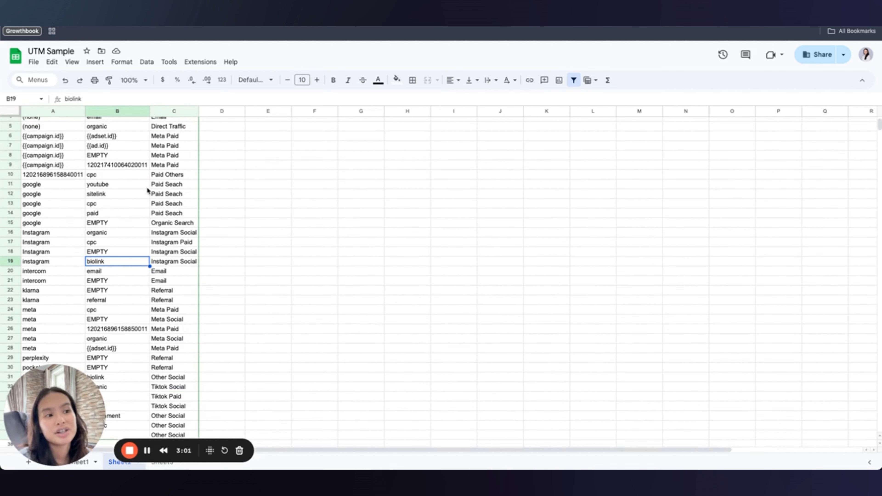
pyautogui.moveTo(160, 186); pyautogui.dragTo(160, 204)
pyautogui.scroll(2, 162, 209)
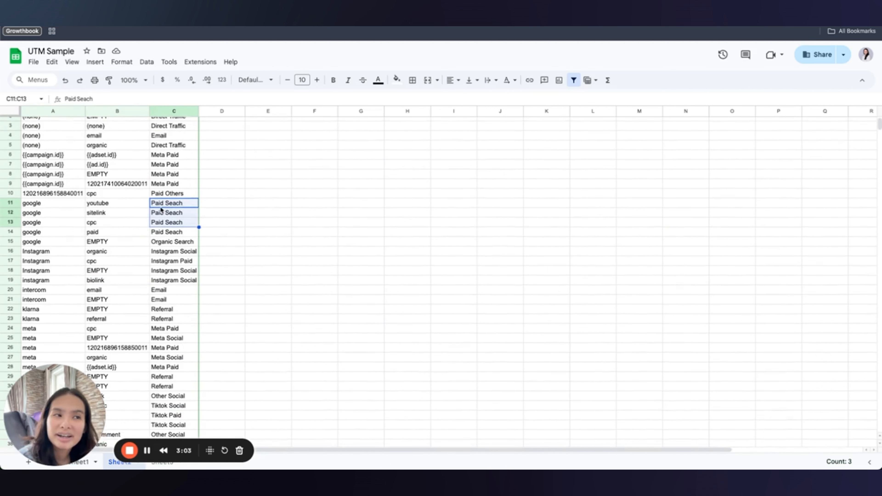
pyautogui.scroll(-3, 177, 264)
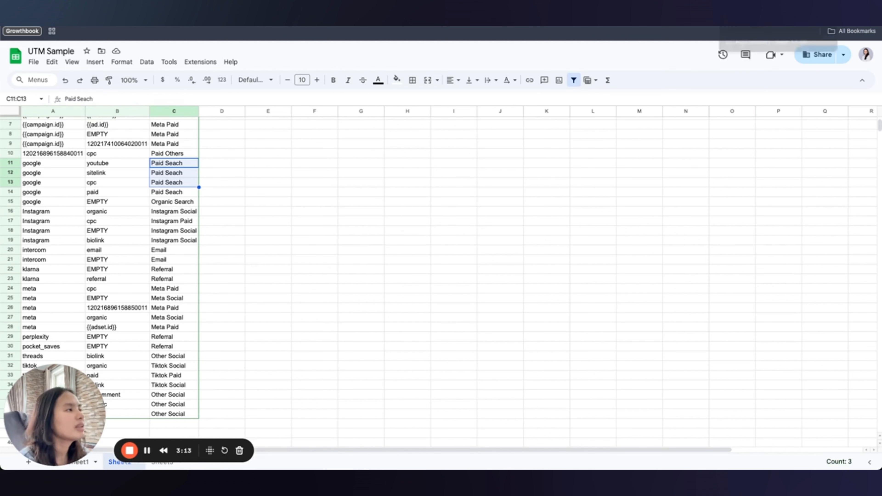
pyautogui.click(738, 28)
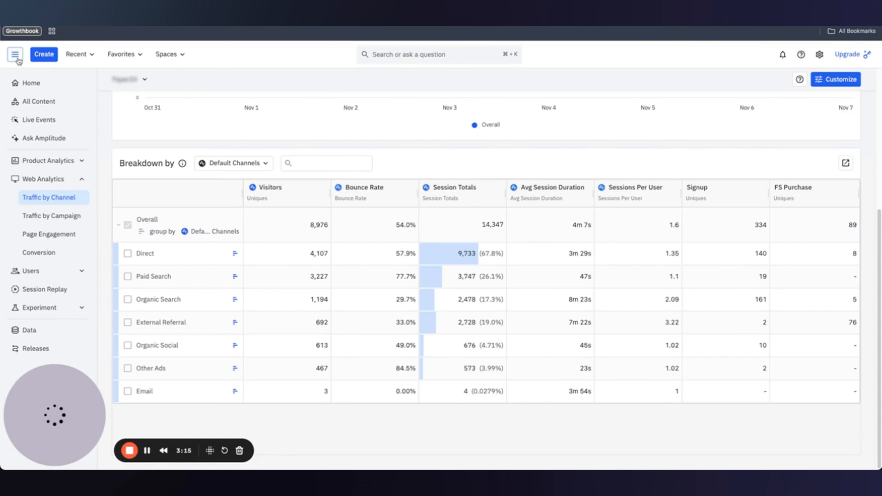
# Go to Data > Properties > Channels, which lists 0 channel classifiers.
pyautogui.click(39, 329)
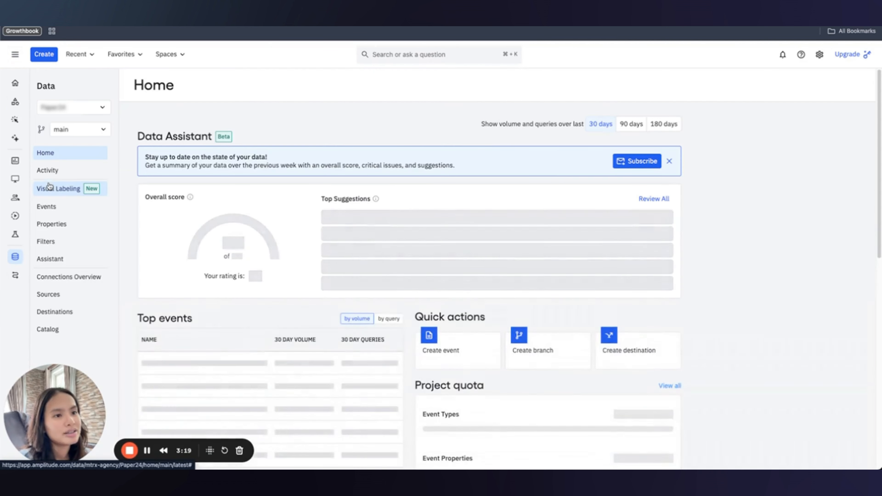
pyautogui.click(76, 224)
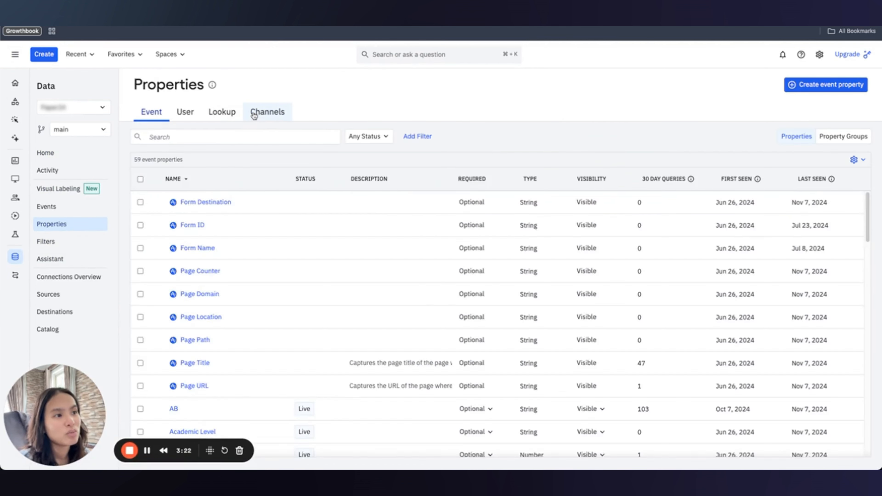
pyautogui.click(254, 114)
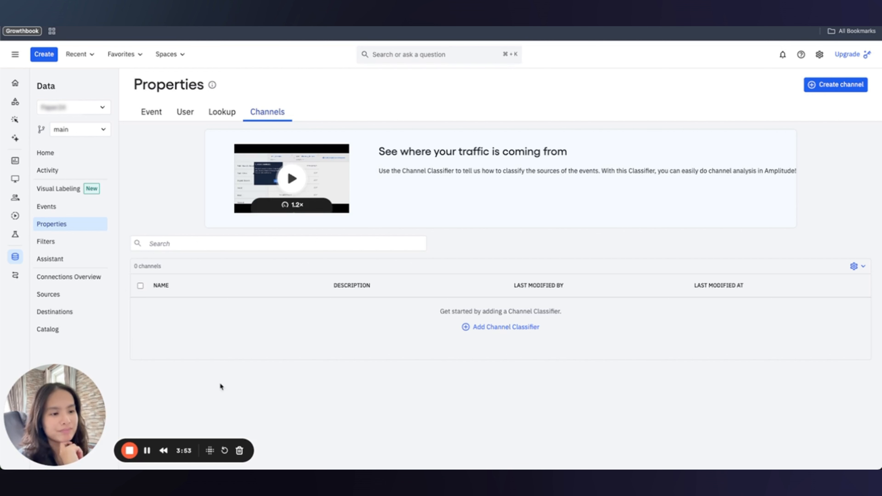
# Create a new channel classifier and delete its Organic Social and Paid Social rows.
pyautogui.click(830, 87)
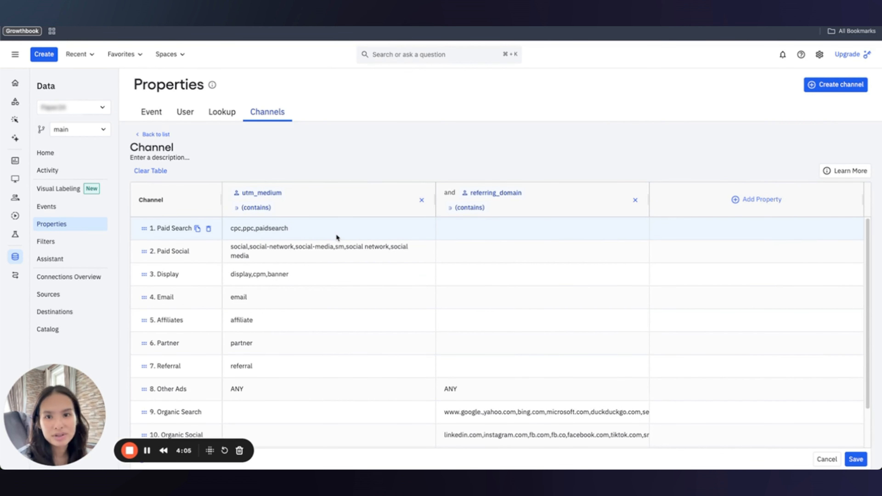
pyautogui.click(147, 450)
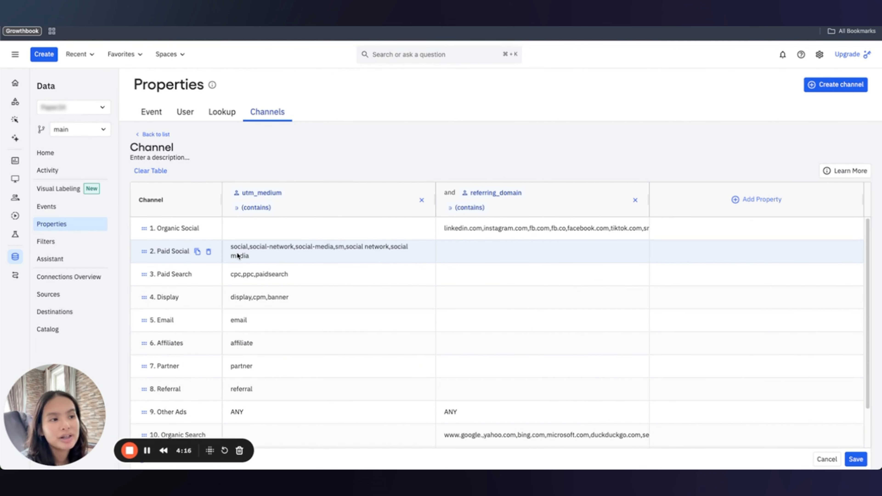
pyautogui.click(209, 229)
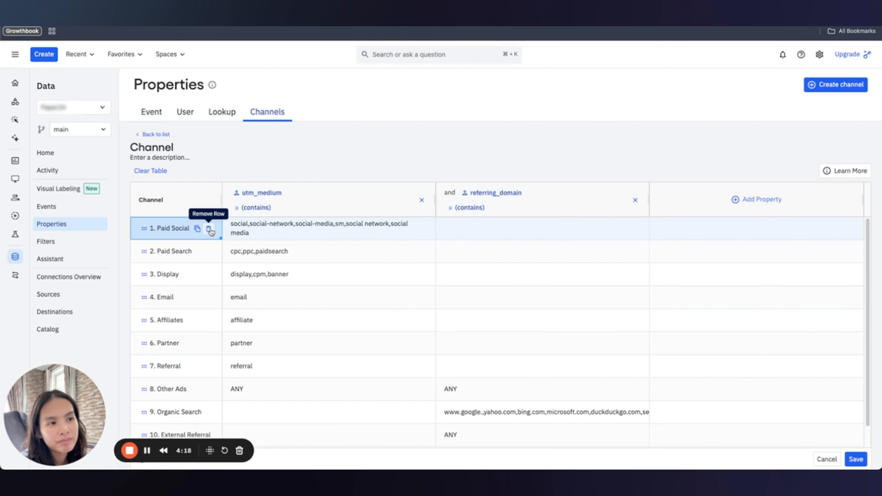
pyautogui.click(209, 229)
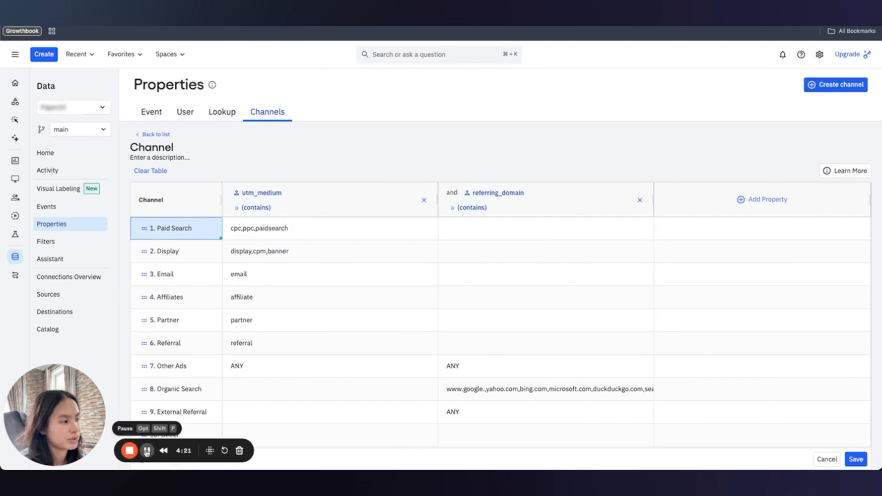
# Add a Meta Paid channel row, then add another row and begin naming it Meta Social.
pyautogui.click(154, 459)
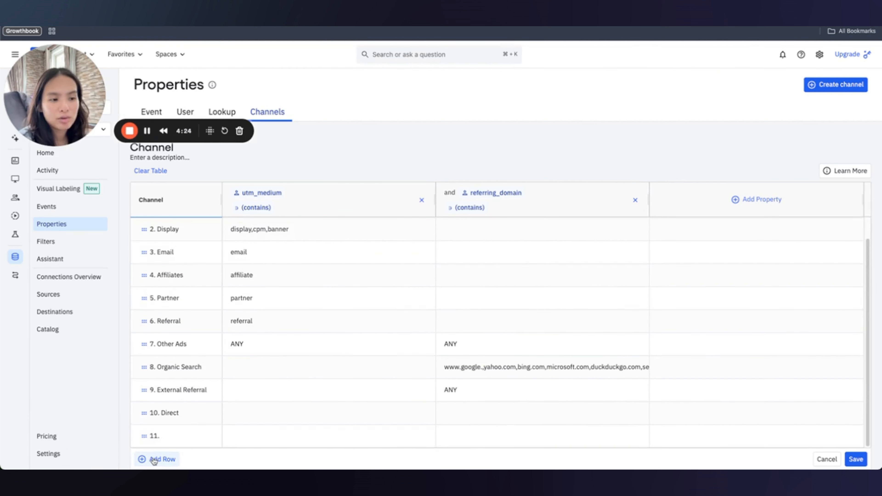
pyautogui.click(166, 437)
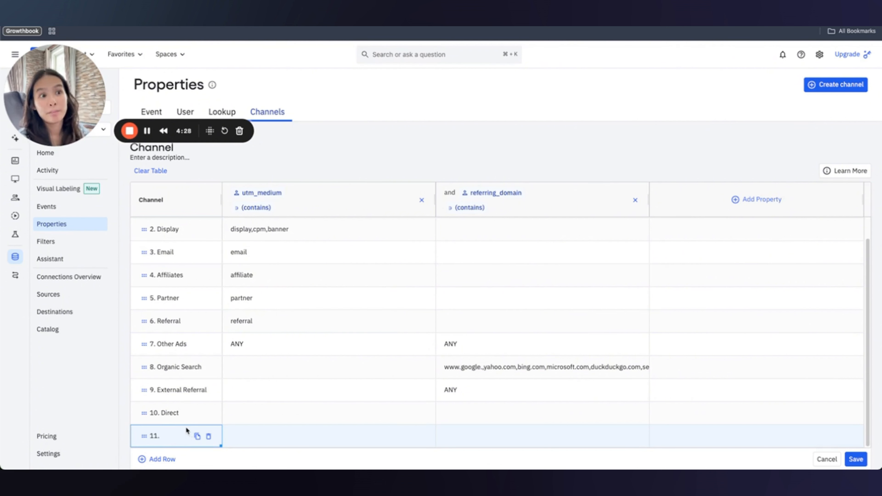
pyautogui.doubleClick(167, 440)
pyautogui.moveTo(413, 468)
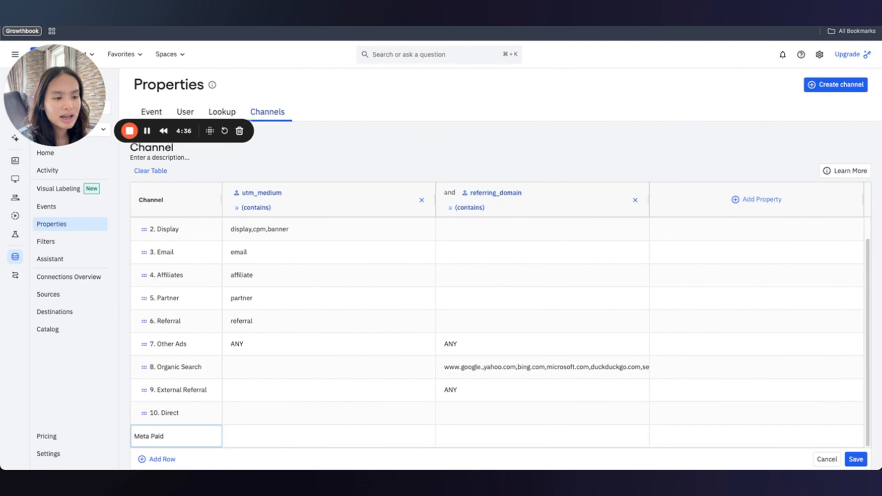
pyautogui.click(145, 458)
pyautogui.doubleClick(165, 437)
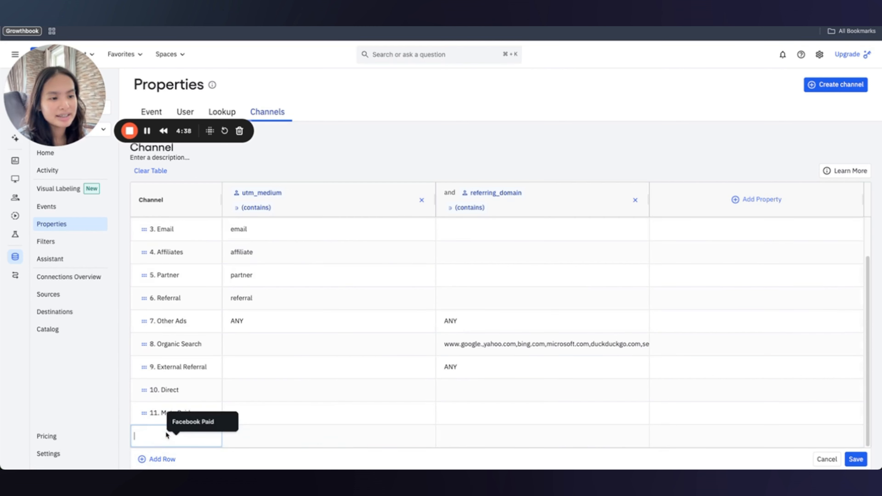
pyautogui.write('Meta Soci')
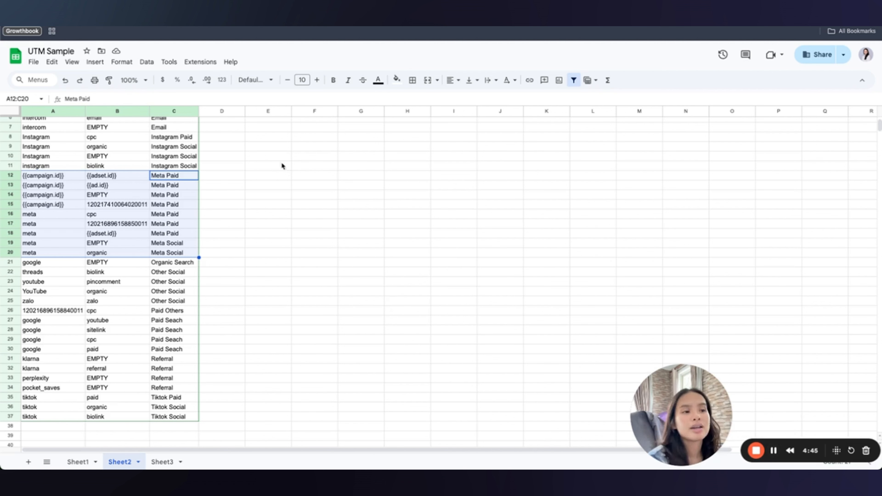
# Review the Meta rows 12–20 and their Meta Paid/Meta Social groupings in UTM Sample.
pyautogui.click(176, 178)
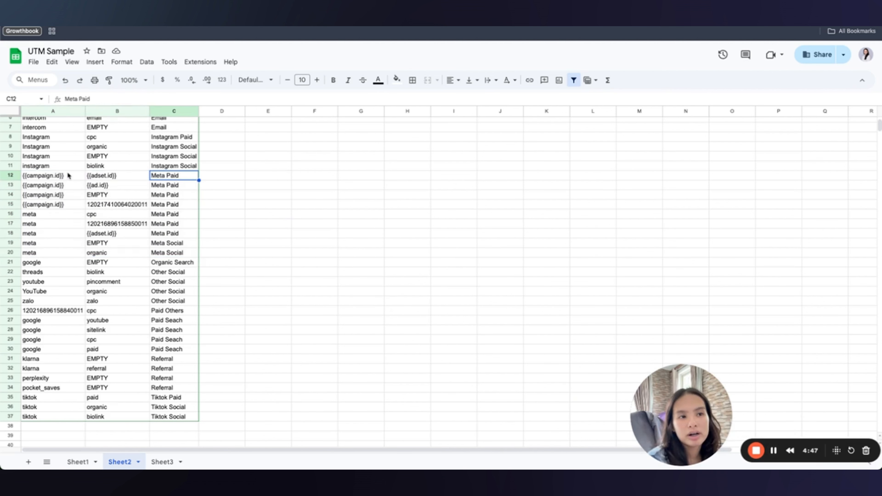
pyautogui.moveTo(68, 175); pyautogui.dragTo(176, 254)
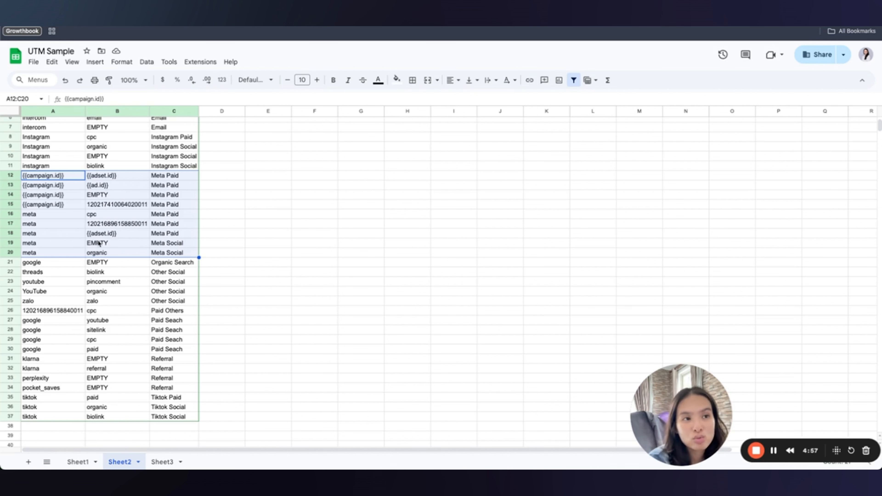
pyautogui.scroll(3, 59, 243)
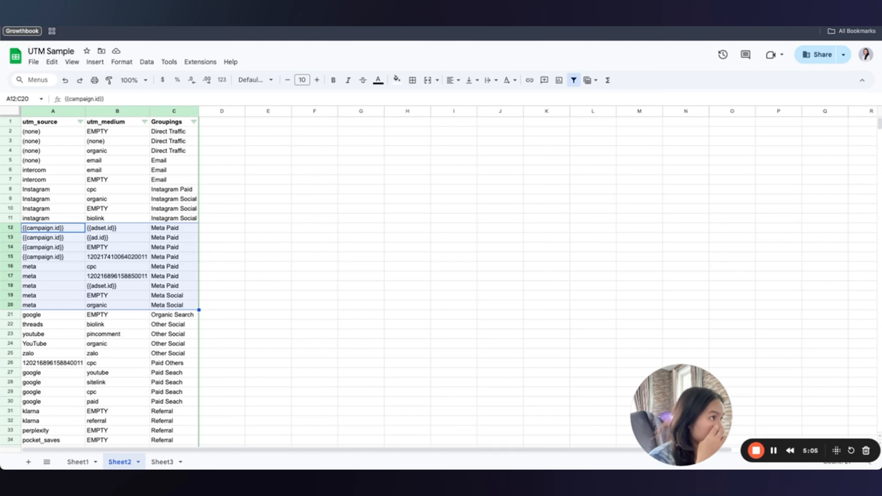
pyautogui.click(611, 21)
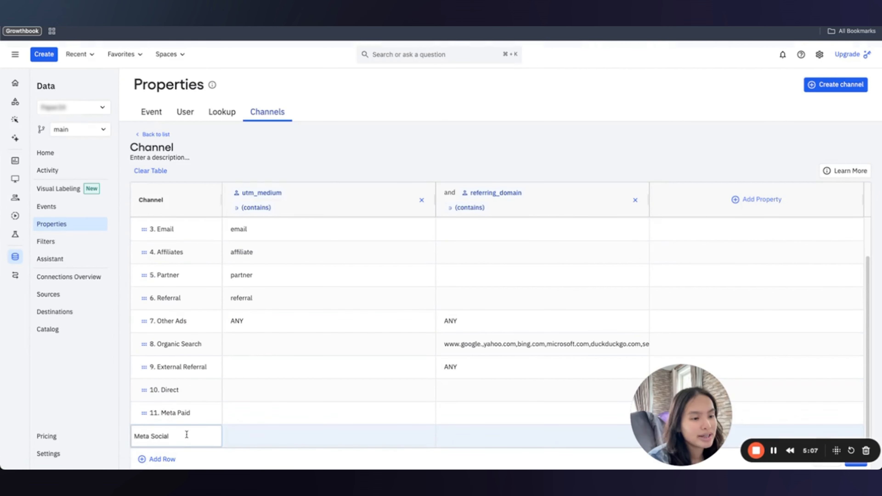
# Commit the Meta Social row name and add a utm_source (contains) condition column.
pyautogui.click(269, 434)
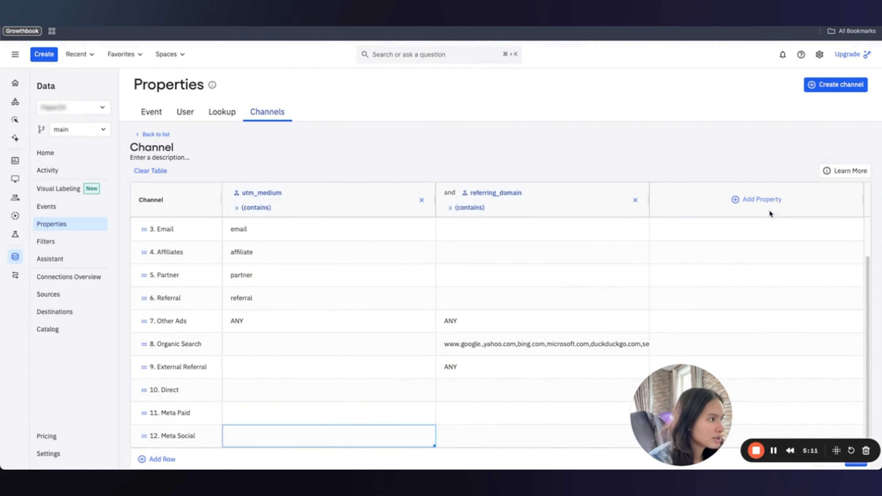
pyautogui.click(761, 202)
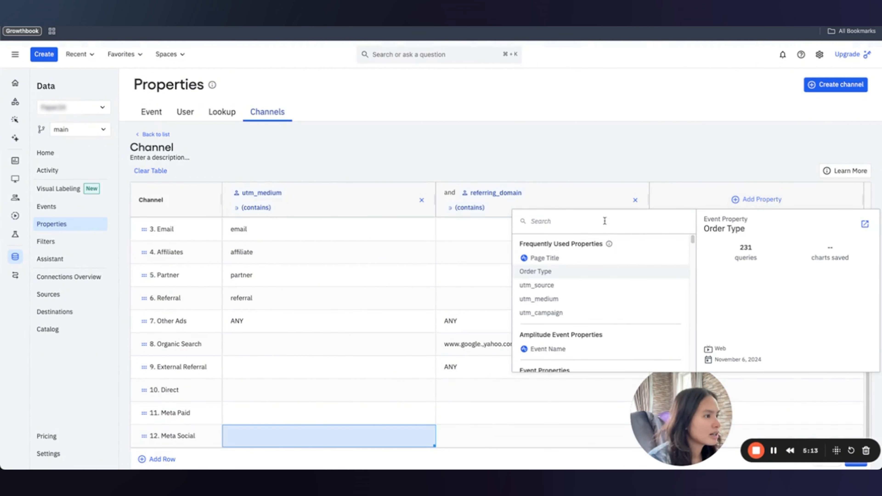
pyautogui.write('utm_')
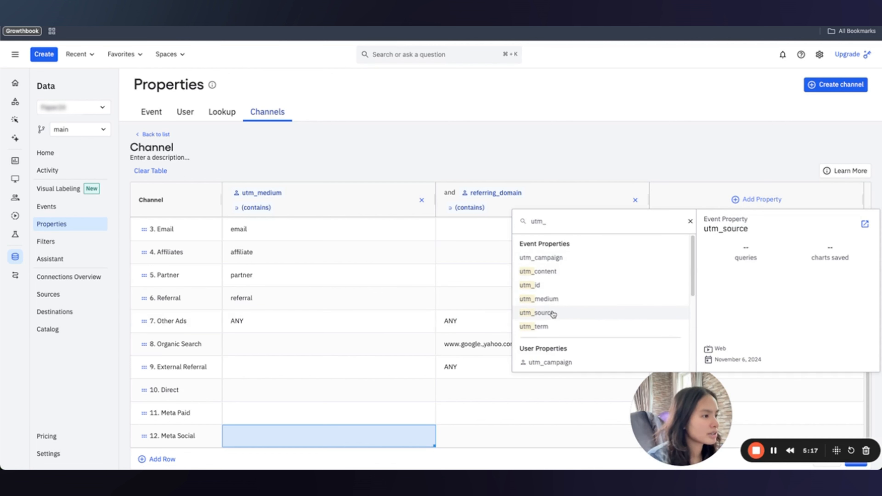
pyautogui.click(552, 314)
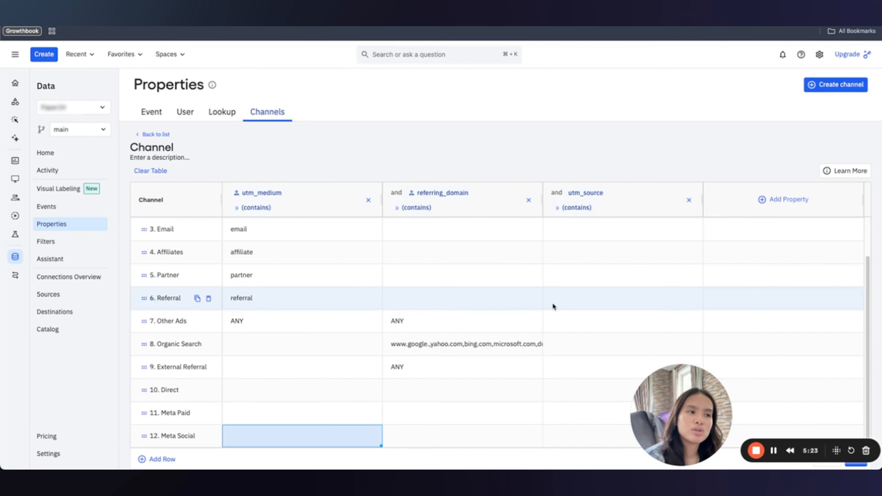
# Set the Meta Social row's utm_source condition to meta.
pyautogui.click(774, 200)
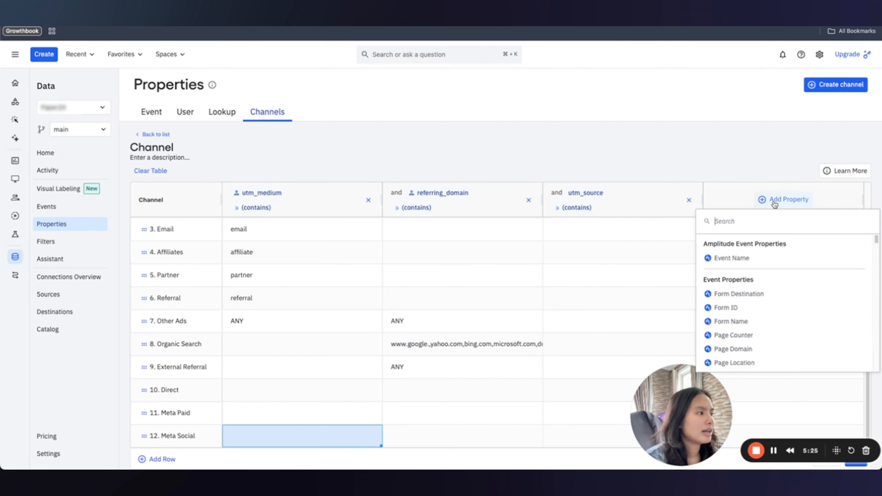
pyautogui.click(655, 157)
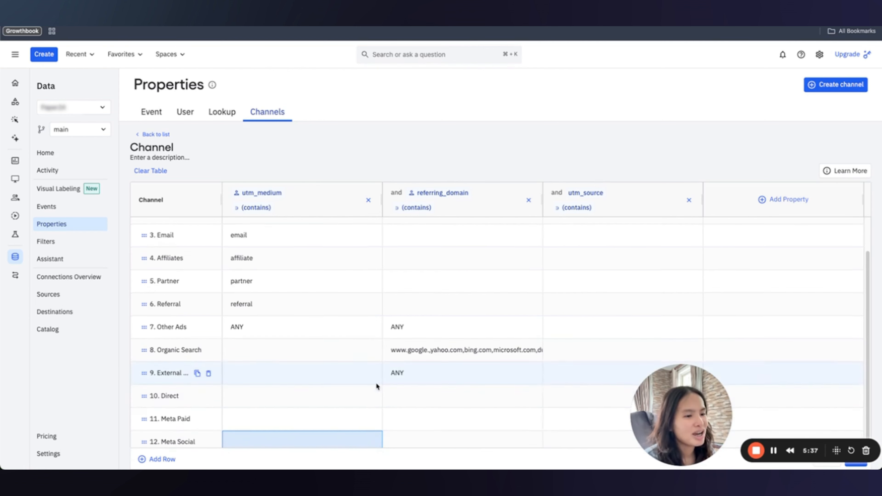
pyautogui.scroll(-1, 361, 400)
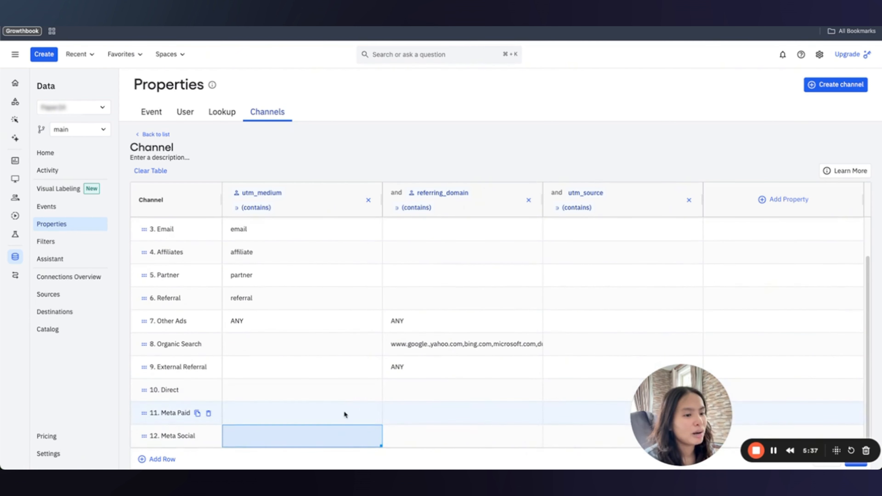
pyautogui.click(595, 436)
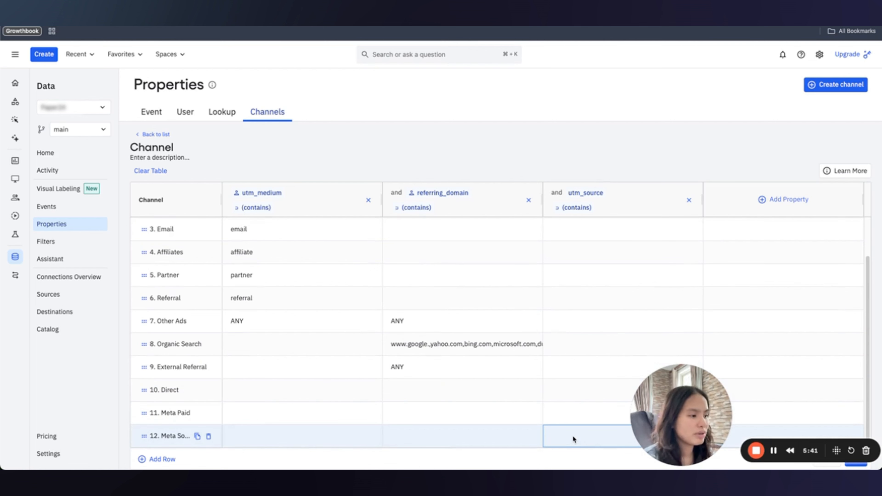
pyautogui.click(573, 437)
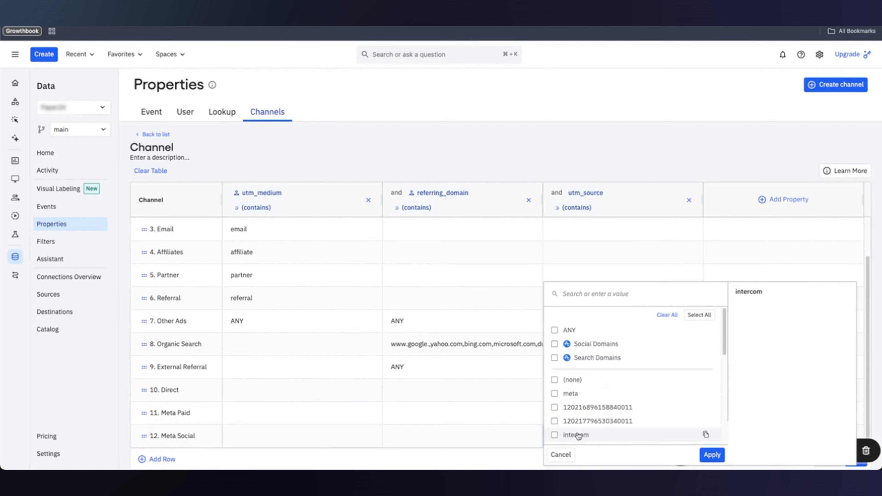
pyautogui.click(554, 394)
pyautogui.scroll(-3, 611, 399)
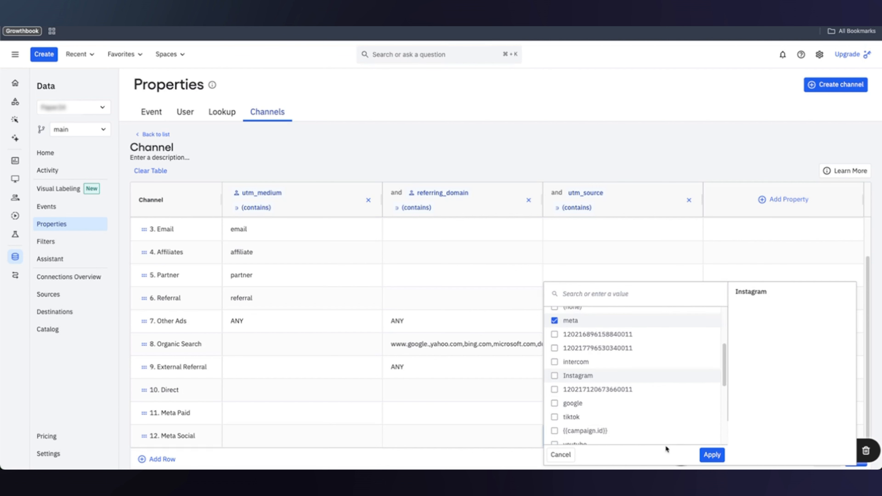
pyautogui.click(716, 455)
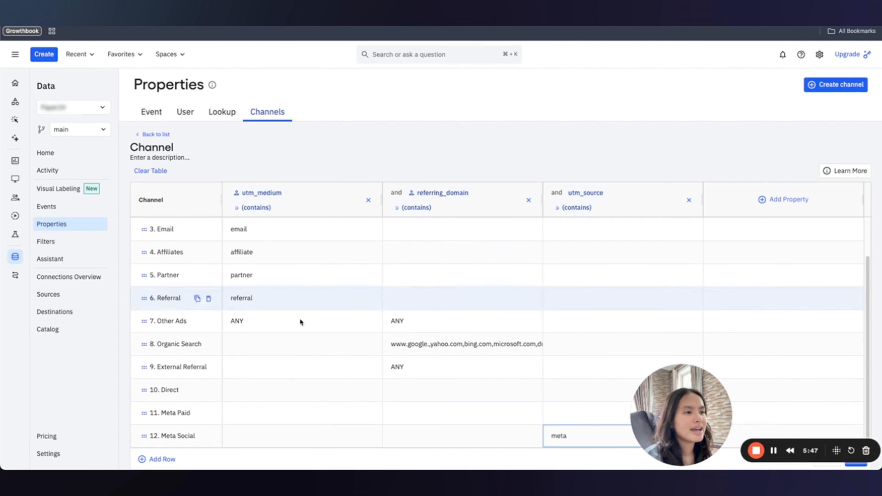
# Choose organic as Meta Social's utm_medium value, after trying and clearing ANY.
pyautogui.click(350, 436)
pyautogui.click(350, 436)
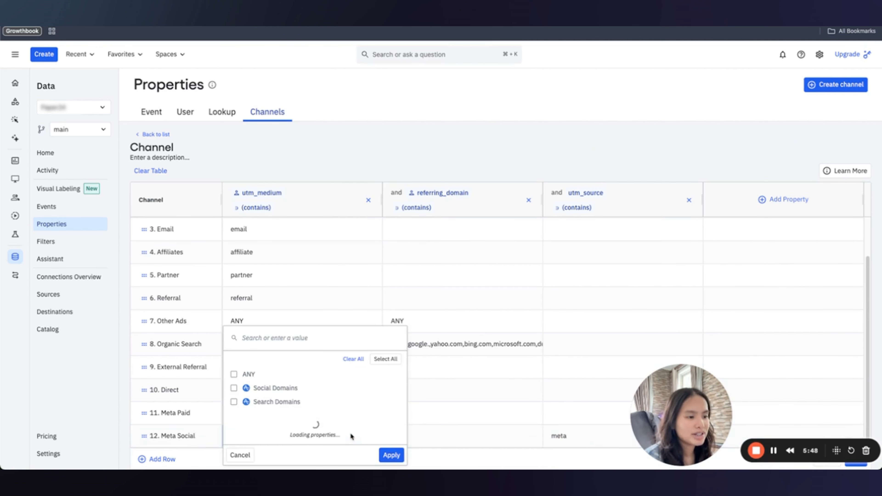
pyautogui.click(281, 337)
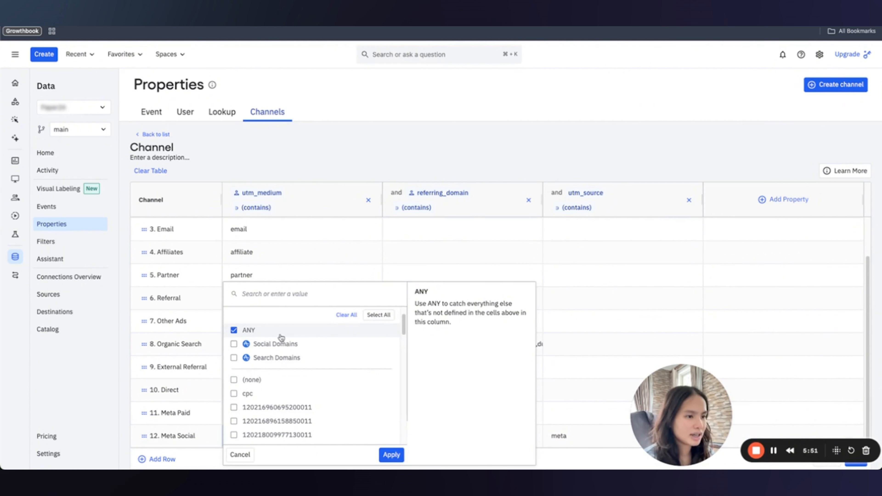
pyautogui.click(233, 330)
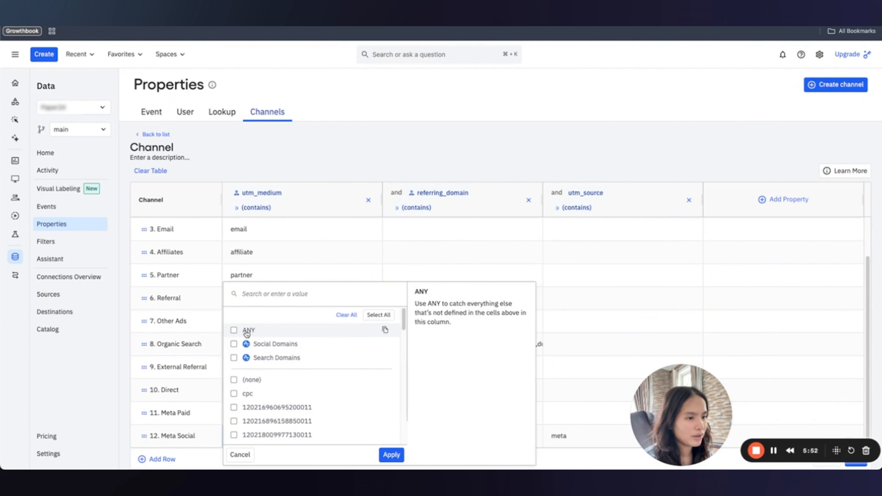
pyautogui.click(271, 293)
pyautogui.write('orga')
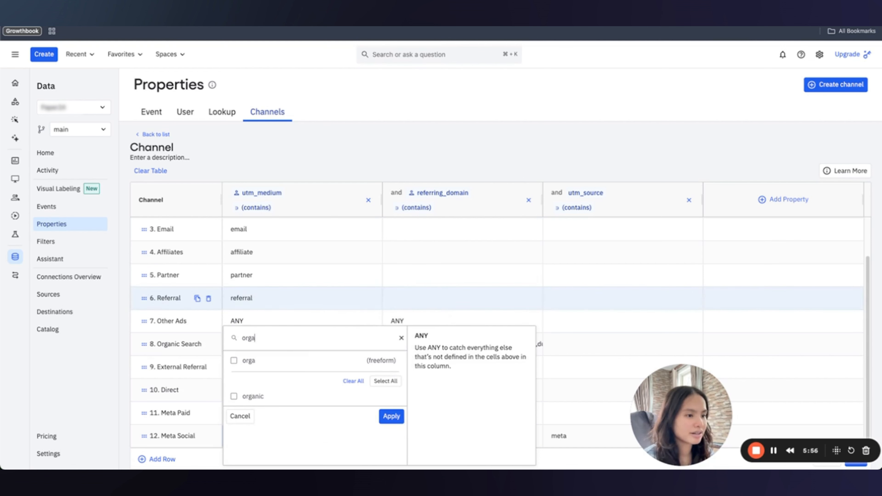
pyautogui.click(233, 395)
# Add EMPTY and null to Meta Social's utm_medium values and apply them.
pyautogui.doubleClick(249, 337)
pyautogui.write('emp')
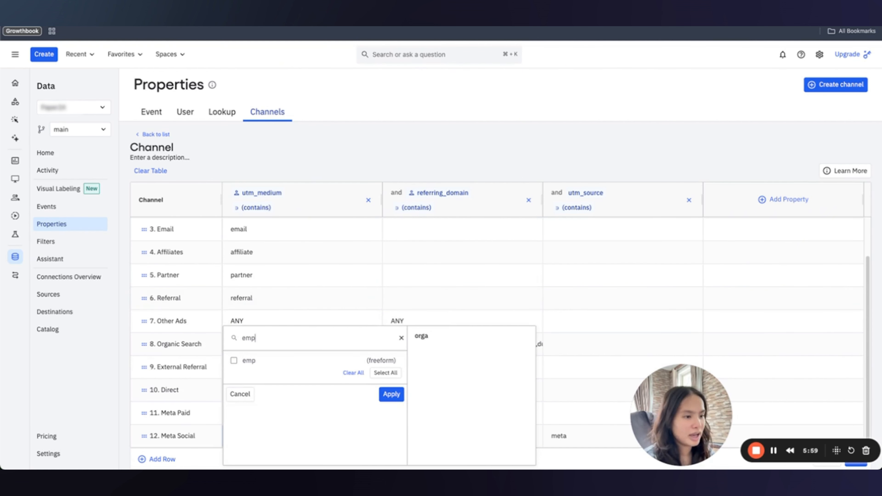
pyautogui.write('ty')
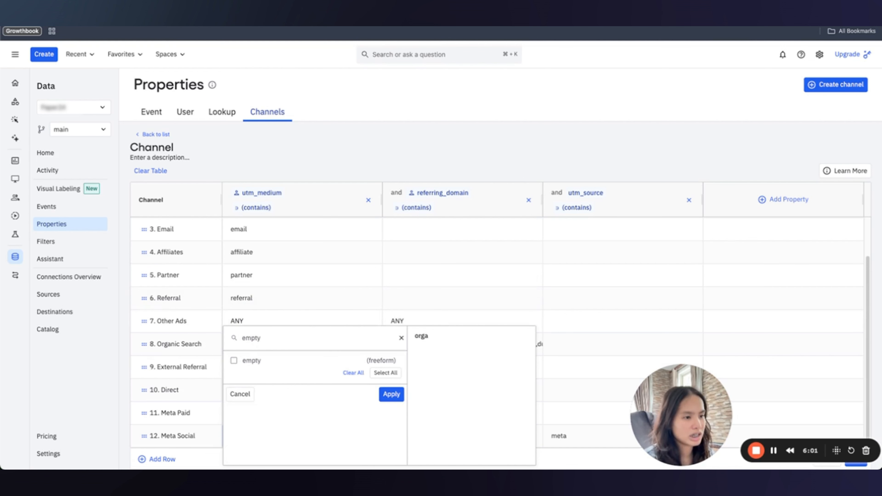
pyautogui.doubleClick(250, 337)
pyautogui.write('EMPTY')
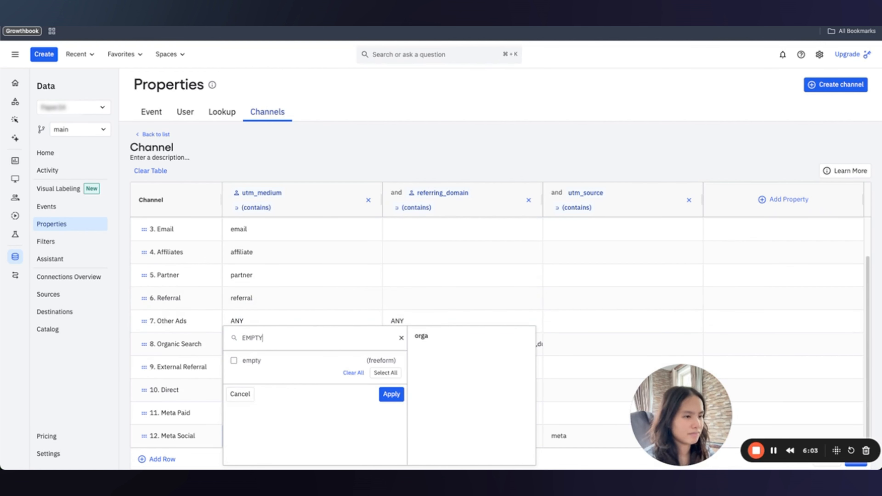
pyautogui.click(252, 361)
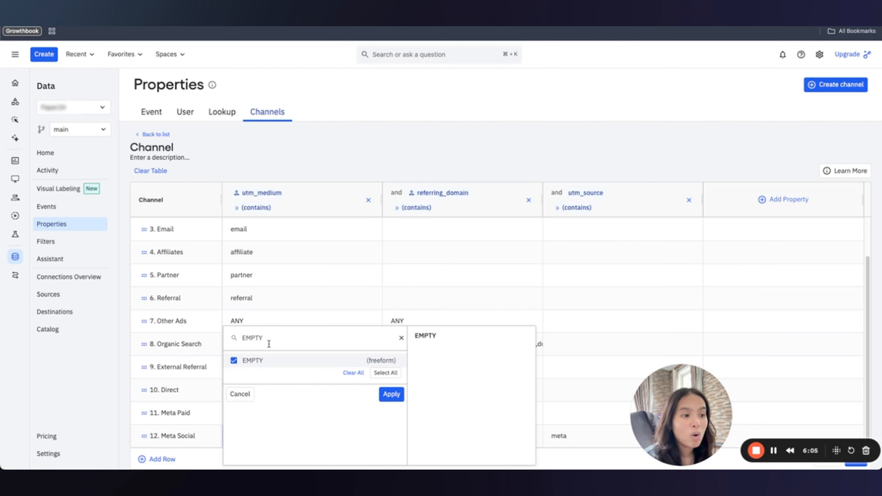
pyautogui.doubleClick(267, 338)
pyautogui.write('null')
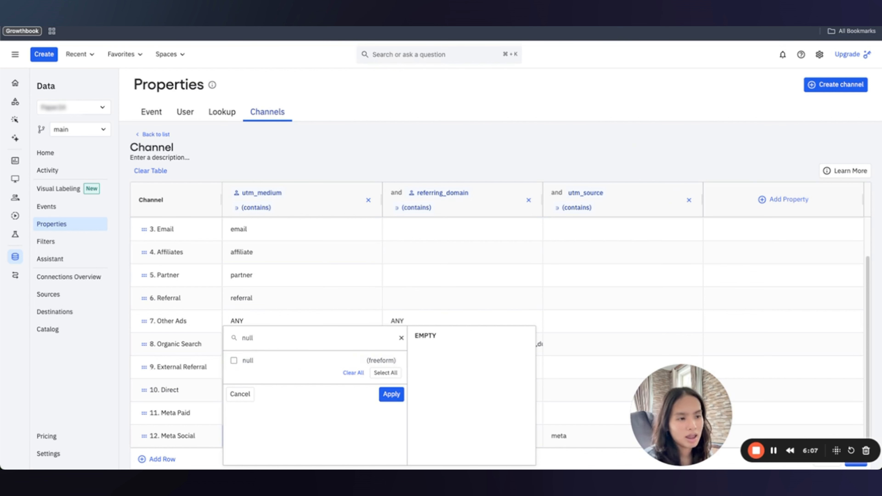
pyautogui.click(260, 363)
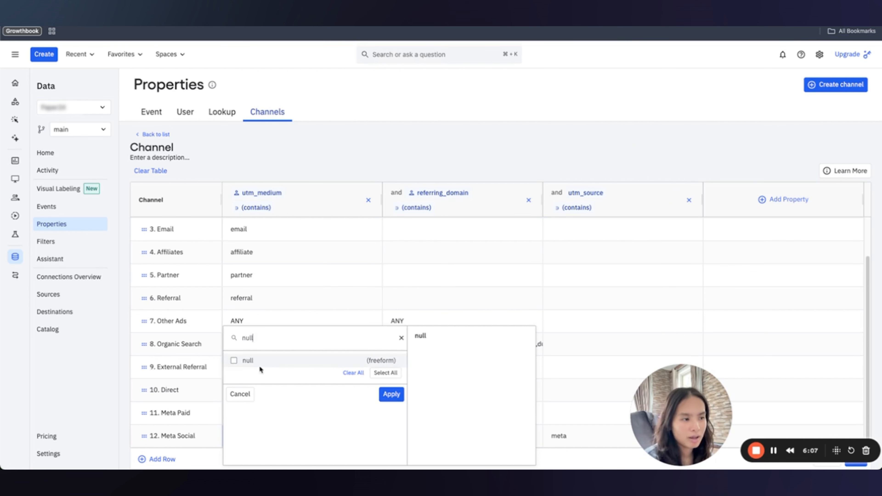
pyautogui.click(391, 394)
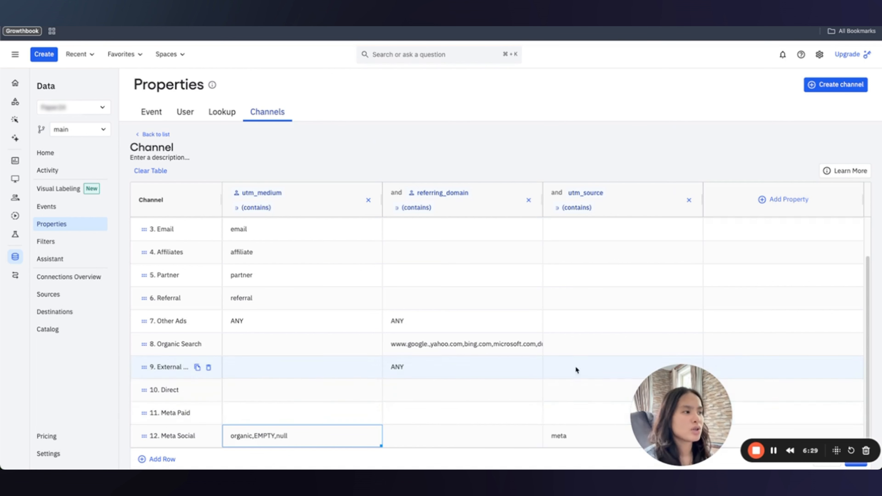
pyautogui.click(574, 416)
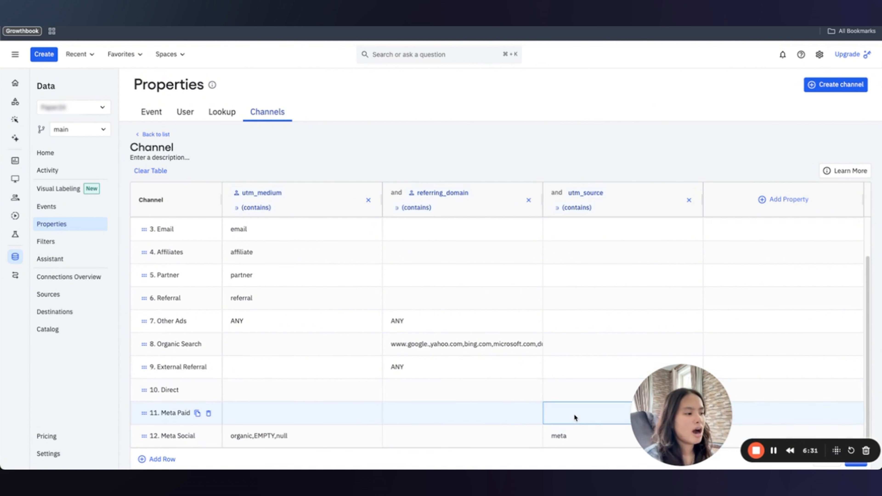
# Set the Meta Paid row's utm_source condition to meta.
pyautogui.click(574, 416)
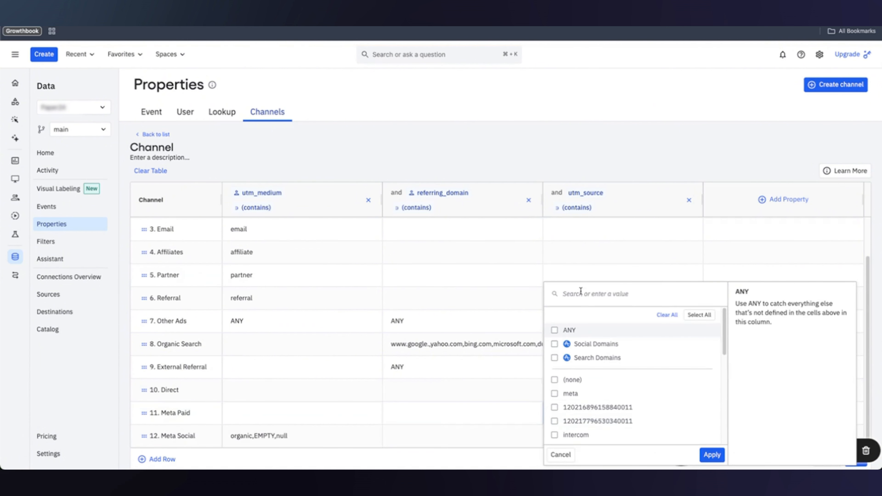
pyautogui.write('meta')
pyautogui.click(554, 331)
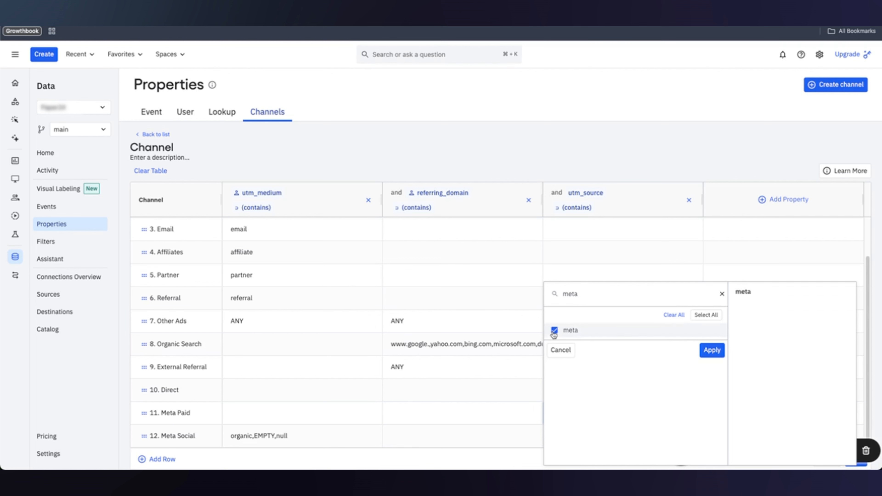
pyautogui.click(712, 350)
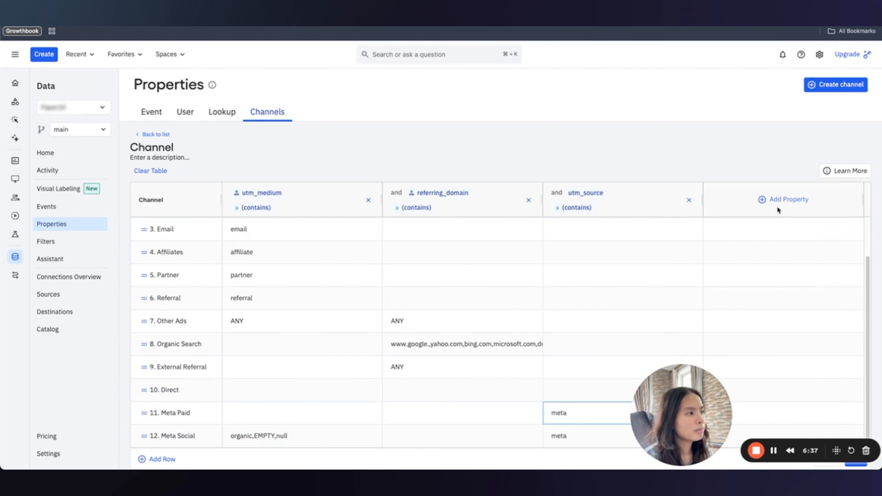
# Add a utm_medium condition column and switch its operator to (is not).
pyautogui.click(771, 199)
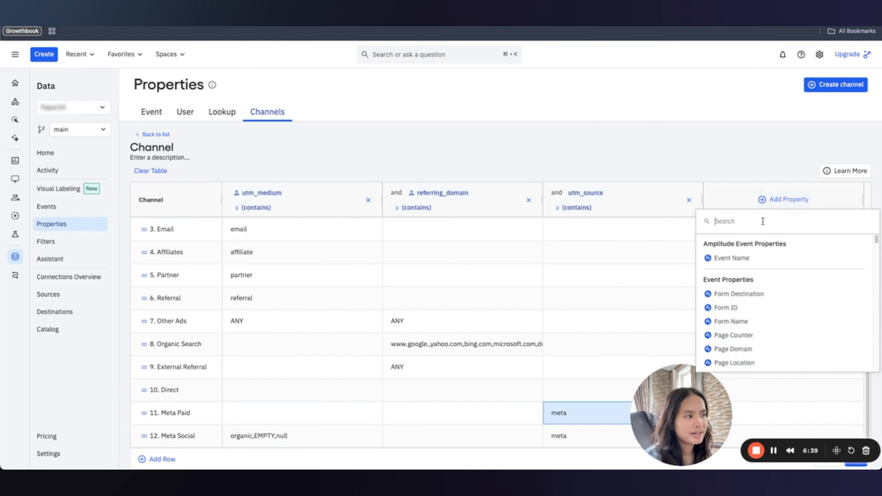
pyautogui.write('utm_)med')
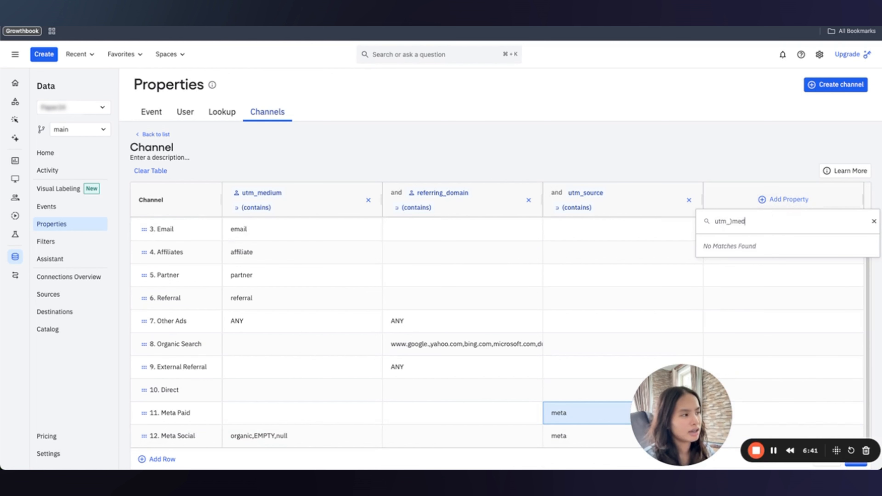
pyautogui.press('BackSpace')
pyautogui.press('BackSpace')
pyautogui.press('BackSpace')
pyautogui.press('BackSpace')
pyautogui.write('mediu')
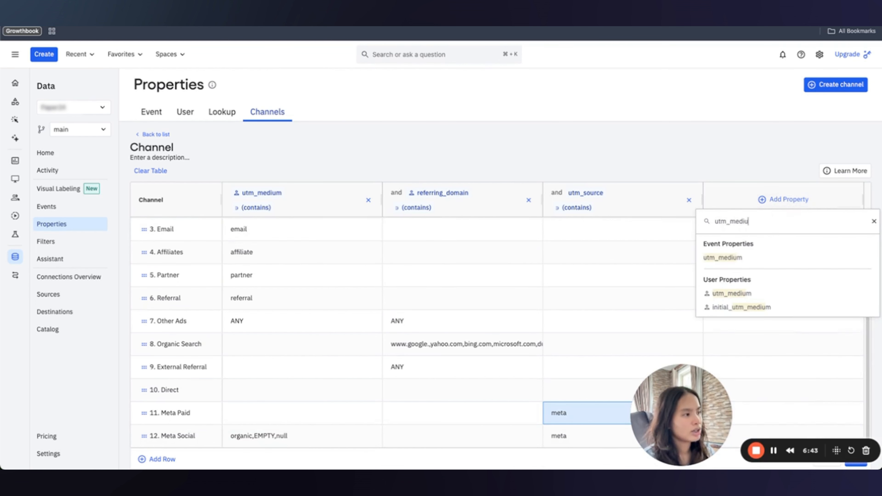
pyautogui.click(577, 258)
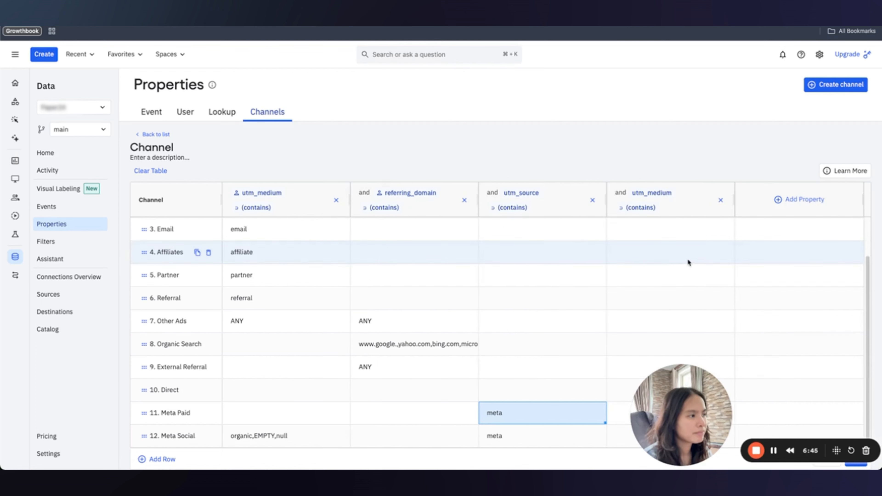
pyautogui.click(639, 208)
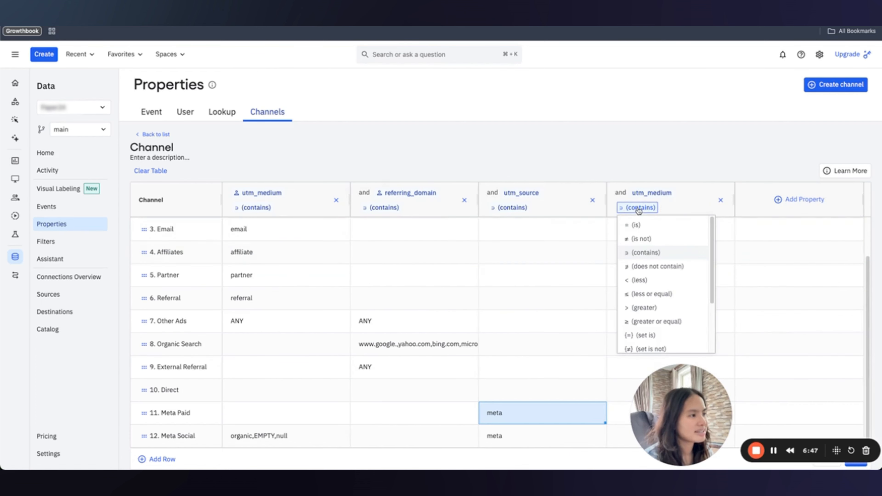
pyautogui.click(642, 238)
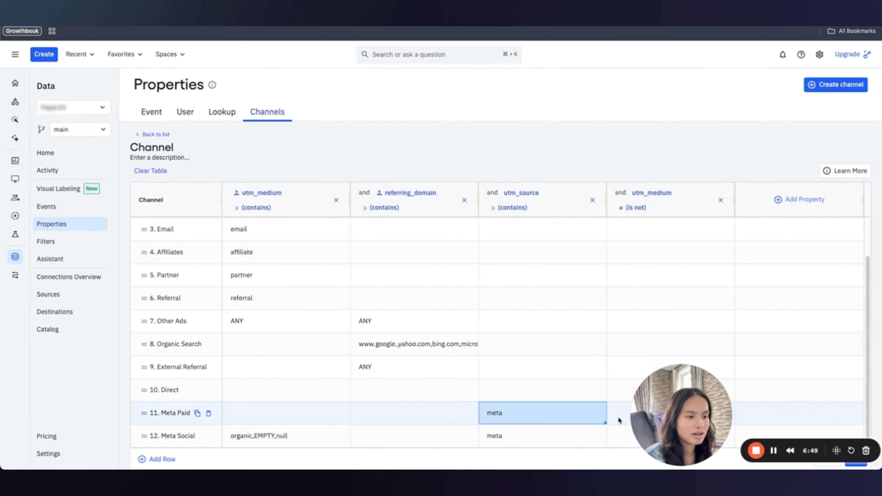
# Tick organic, null and EMPTY in Meta Paid's utm_medium (is not) cell and apply.
pyautogui.click(661, 408)
pyautogui.click(660, 410)
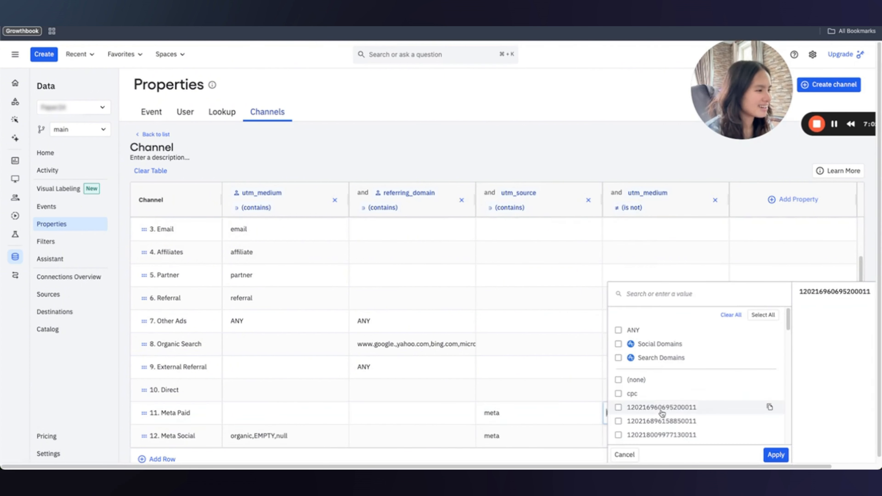
pyautogui.write('organ')
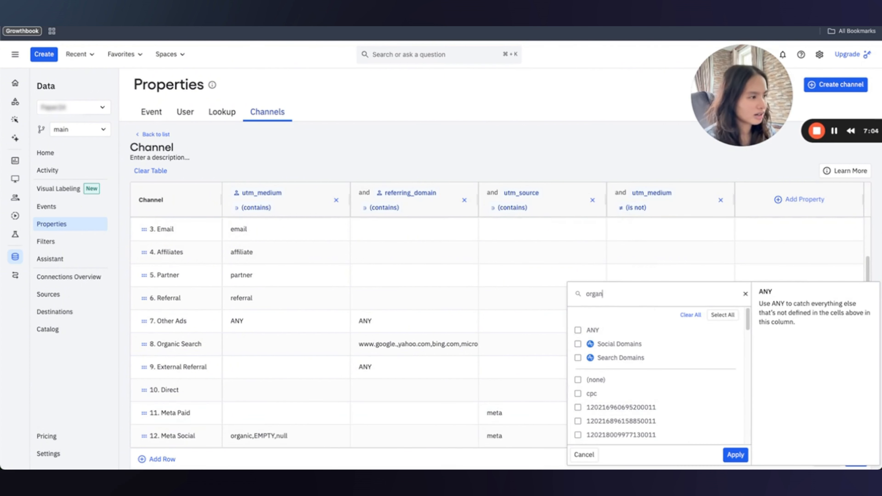
pyautogui.write('ic')
pyautogui.click(577, 330)
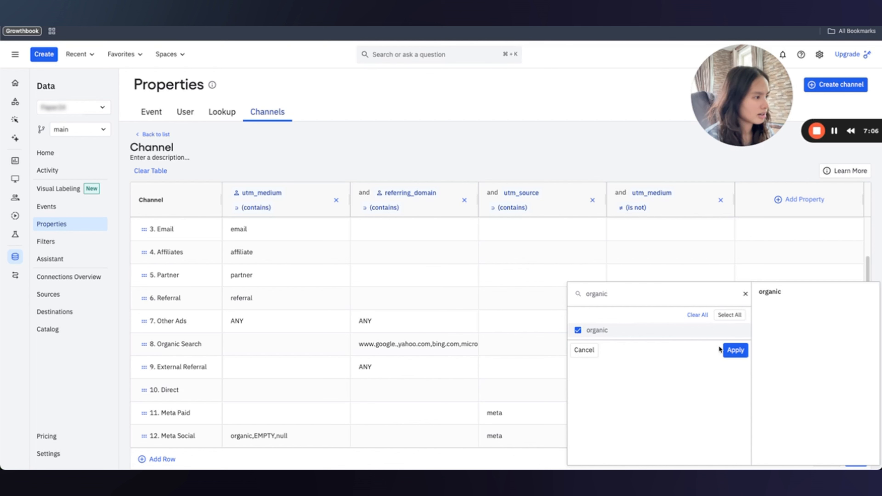
pyautogui.doubleClick(649, 295)
pyautogui.write('null')
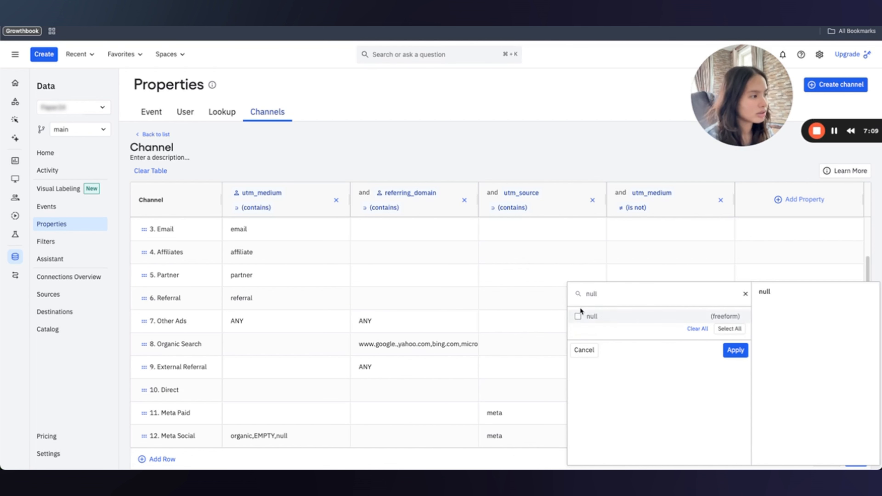
pyautogui.click(578, 315)
pyautogui.doubleClick(601, 292)
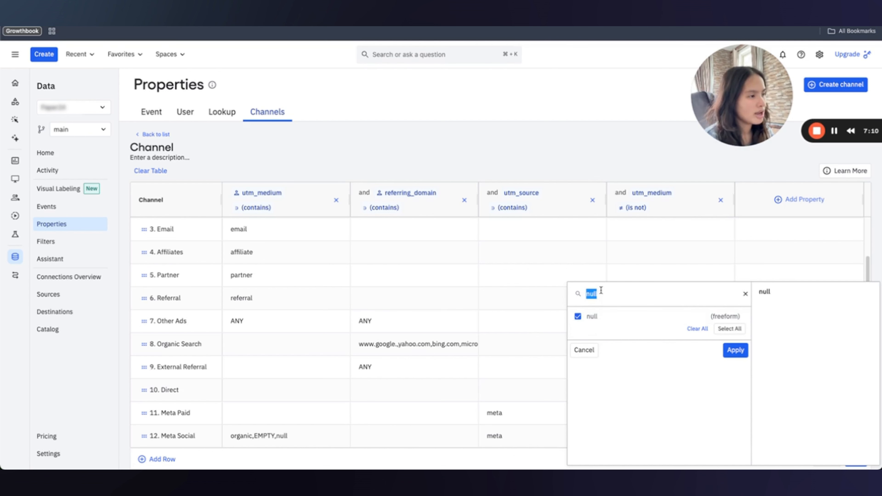
pyautogui.write('EMPTY')
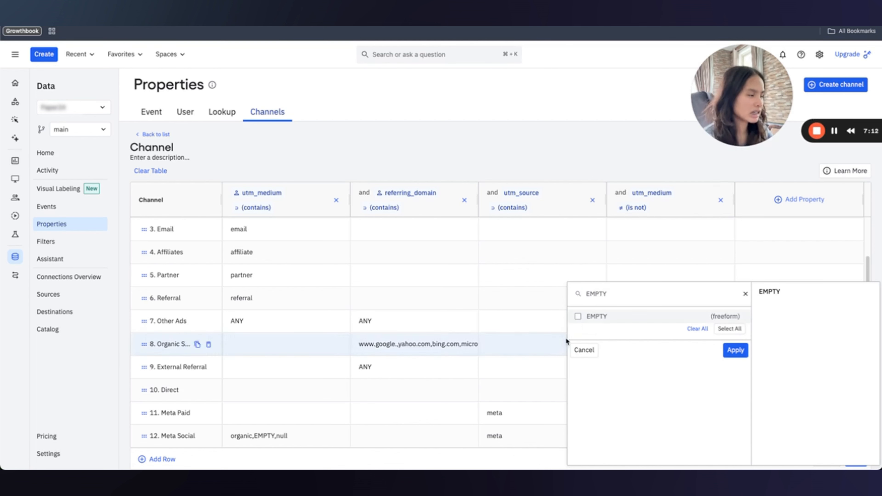
pyautogui.click(578, 316)
pyautogui.click(735, 350)
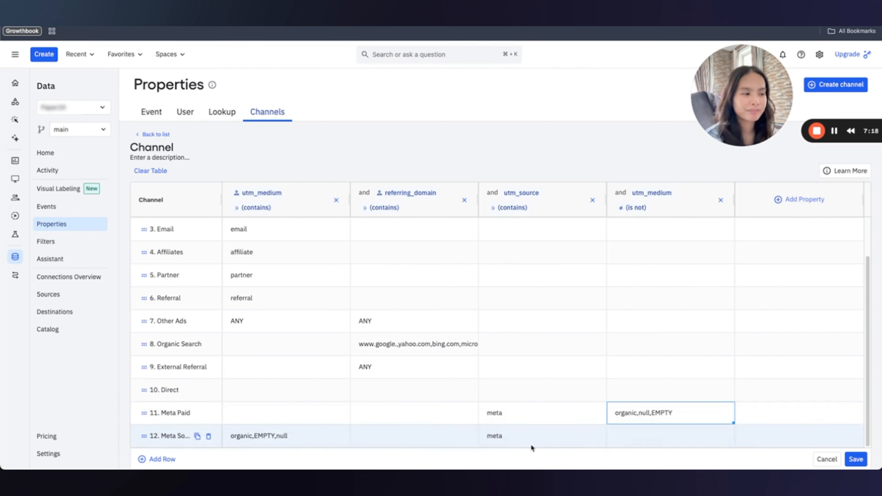
# Copy the {{campaign.id}} source value in cell A12 of the UTM Sample sheet, then return to Amplitude.
pyautogui.hotkey('ctrl', 'Tab')
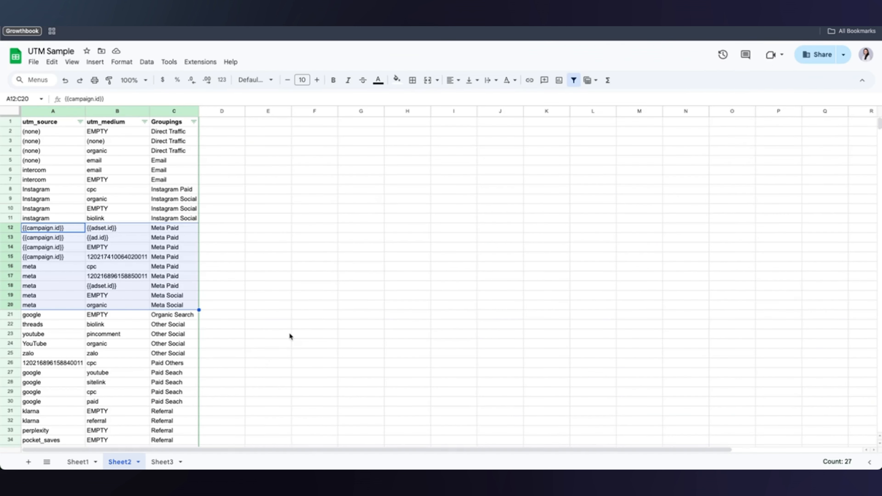
pyautogui.click(77, 228)
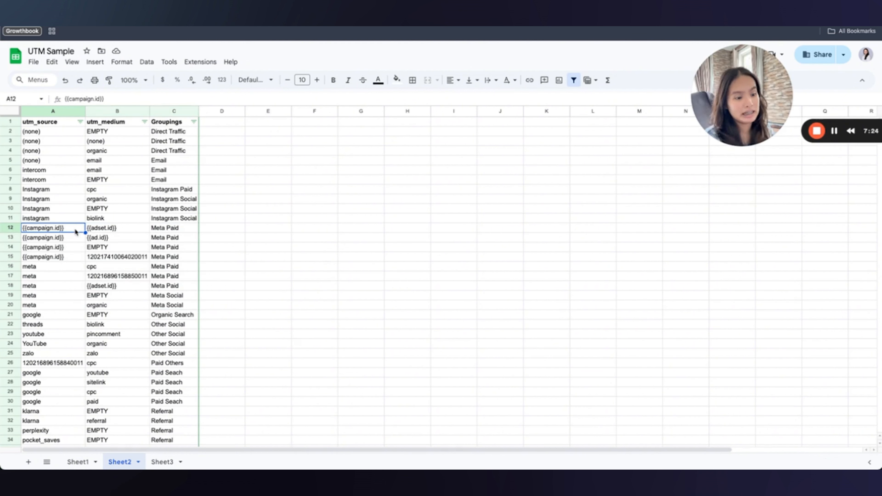
pyautogui.hotkey('ctrl', 'c')
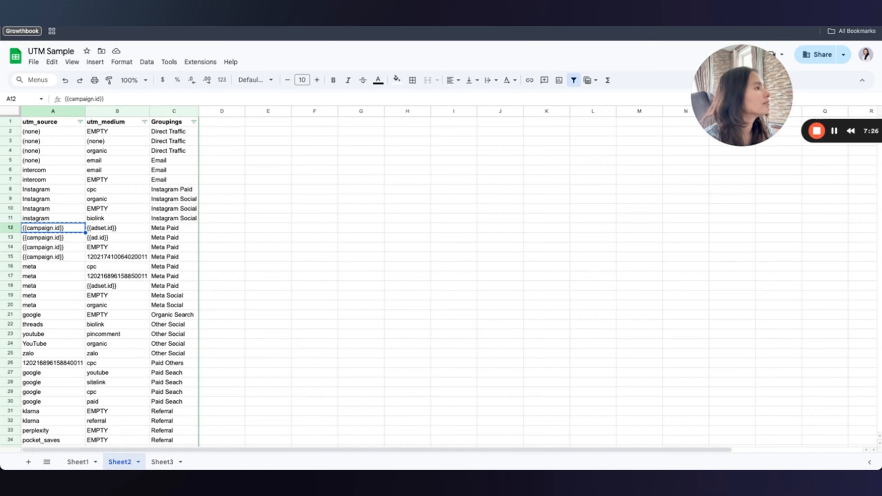
pyautogui.hotkey('ctrl', 'shift', 'Tab')
# Add {{campaign.id}} to Meta Paid's utm_source values alongside meta, and add a new channel row.
pyautogui.click(552, 409)
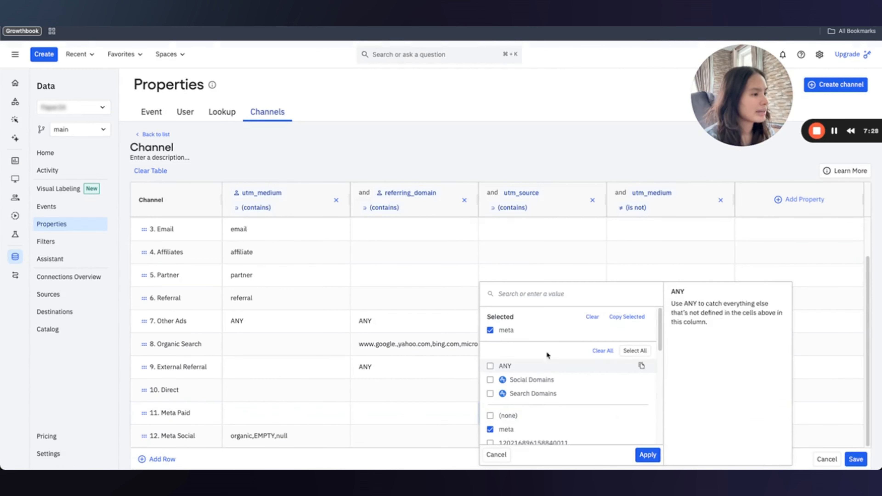
pyautogui.click(536, 294)
pyautogui.press('super+v')
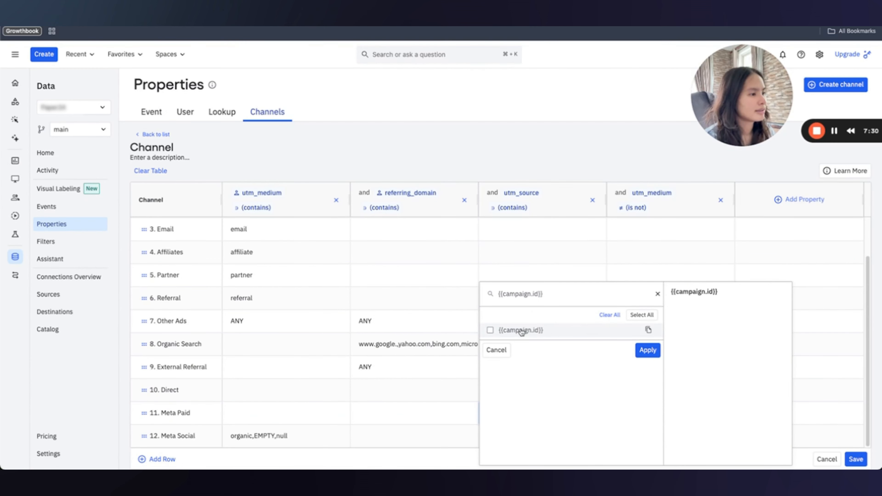
pyautogui.click(521, 330)
pyautogui.click(647, 350)
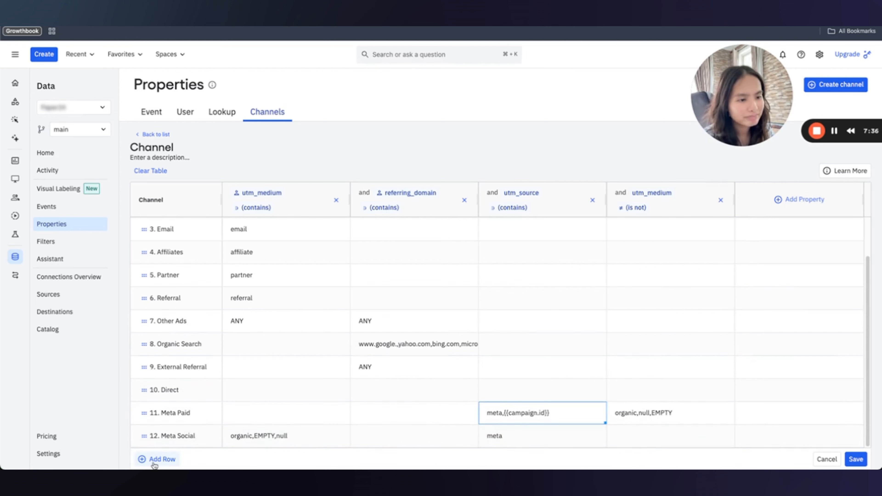
pyautogui.click(163, 458)
# Add a second channel row and name row 13 Instagram Paid.
pyautogui.click(165, 459)
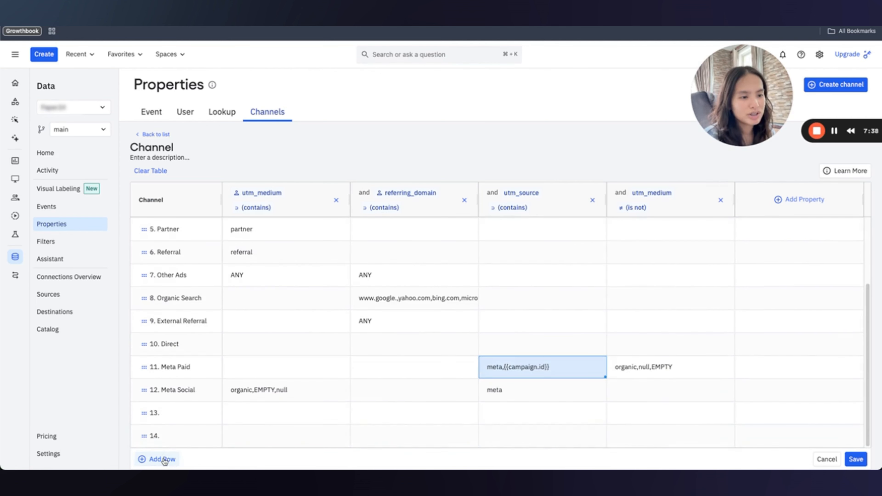
pyautogui.click(175, 413)
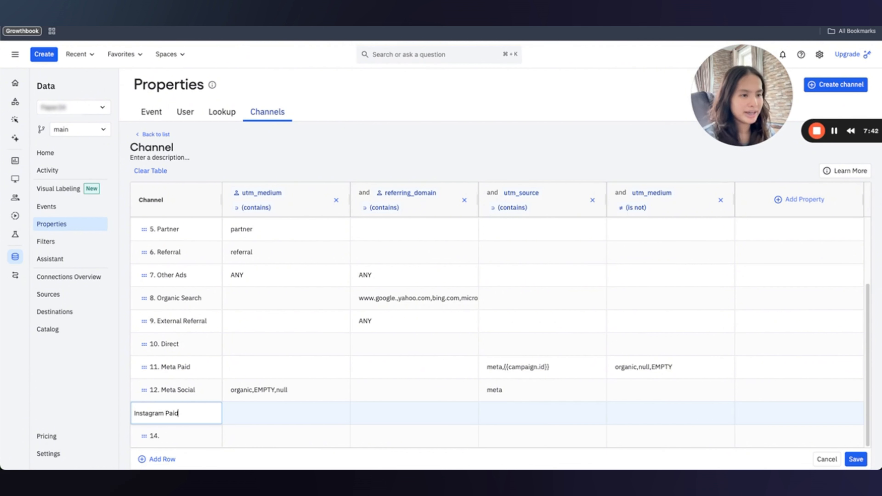
pyautogui.click(180, 437)
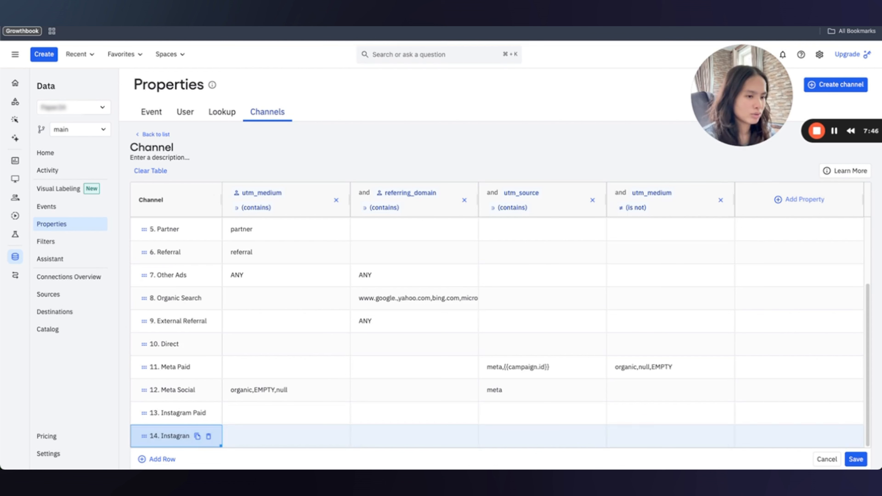
# Correct row 14's name so it reads Instagram Social.
pyautogui.doubleClick(171, 440)
pyautogui.click(185, 438)
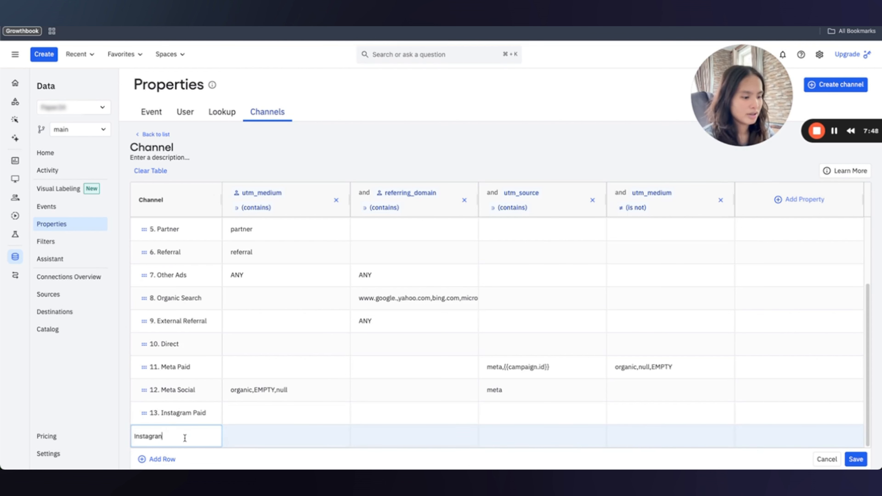
pyautogui.press('BackSpace')
pyautogui.press('Return')
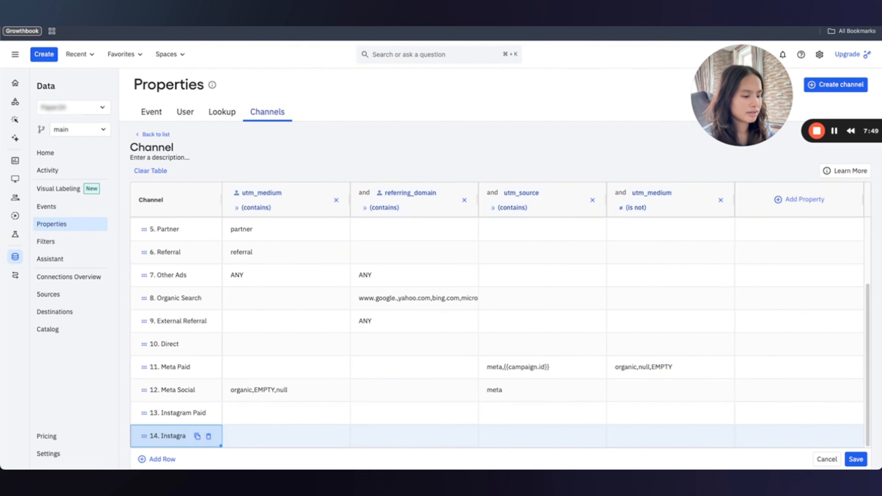
pyautogui.doubleClick(184, 440)
pyautogui.click(189, 437)
pyautogui.write('m ')
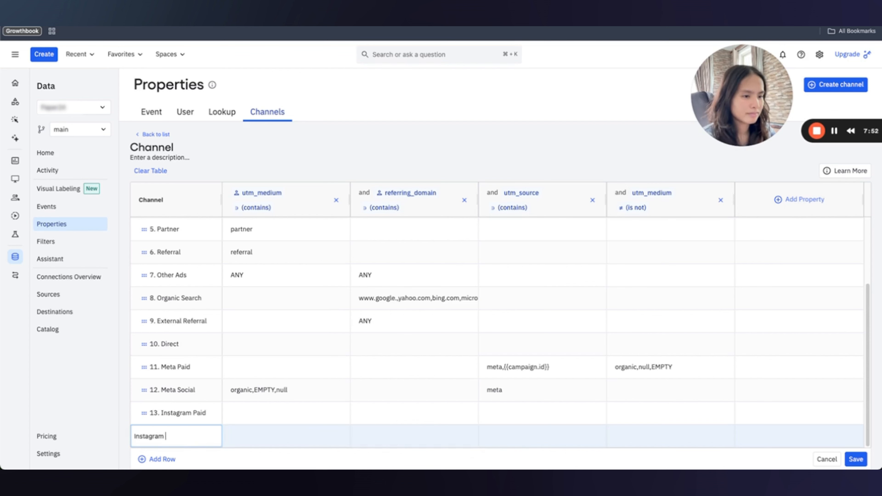
pyautogui.write('Social')
pyautogui.press('Return')
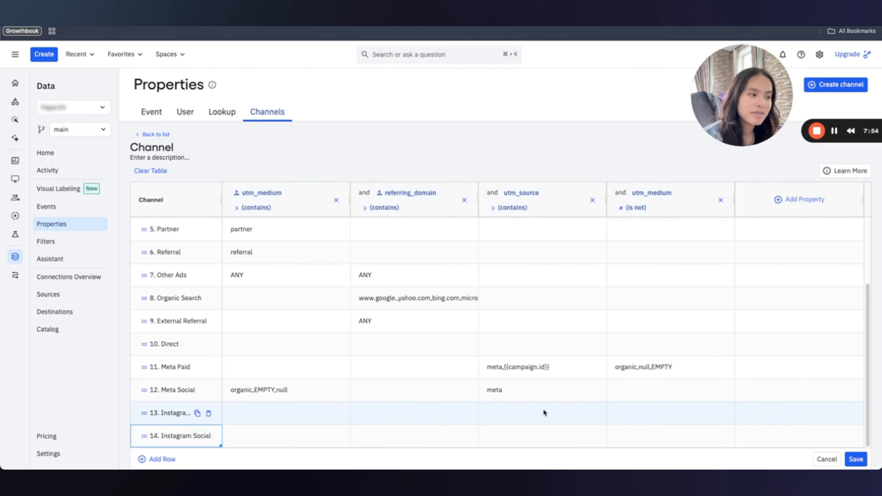
pyautogui.hotkey('ctrl', 'Tab')
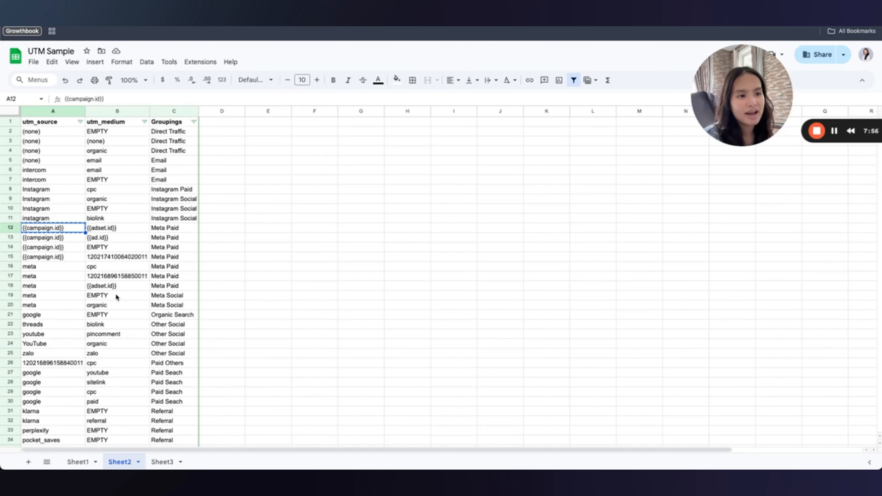
# Review the Instagram rows 8–11 and their cpc, organic, EMPTY and biolink mediums, then return to Amplitude.
pyautogui.scroll(-1, 118, 294)
pyautogui.click(172, 180)
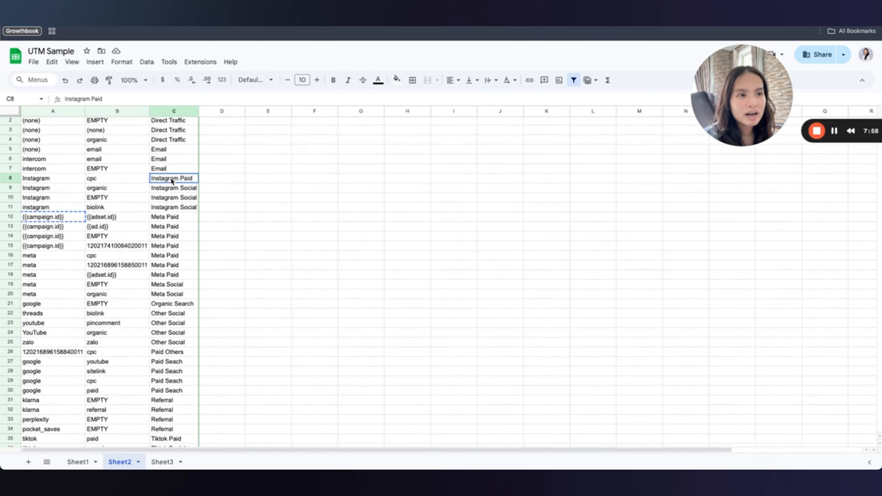
pyautogui.moveTo(172, 180); pyautogui.dragTo(63, 207)
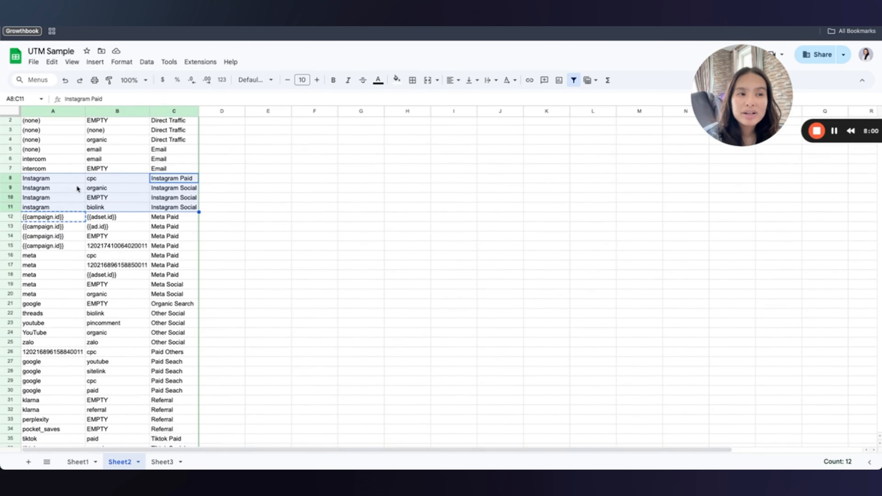
pyautogui.click(106, 180)
pyautogui.moveTo(111, 189); pyautogui.dragTo(115, 206)
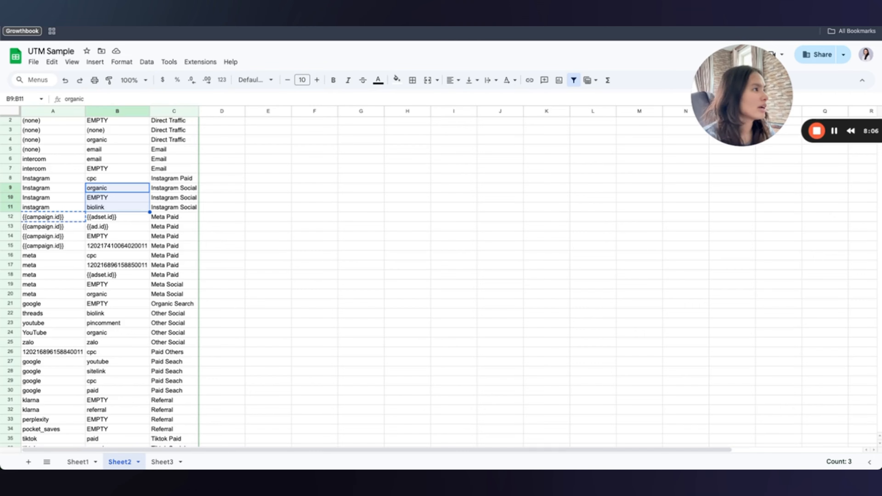
pyautogui.click(361, 17)
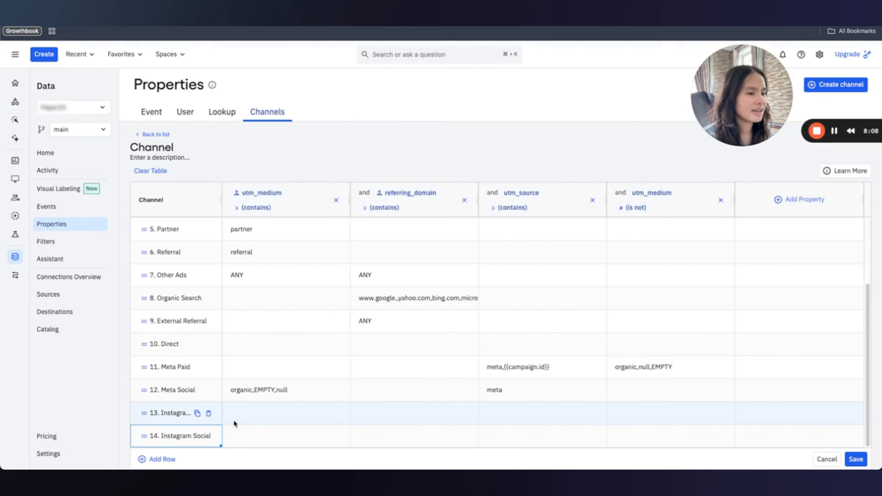
# Set Instagram Paid's utm_source to Instagram and instagram.
pyautogui.click(529, 410)
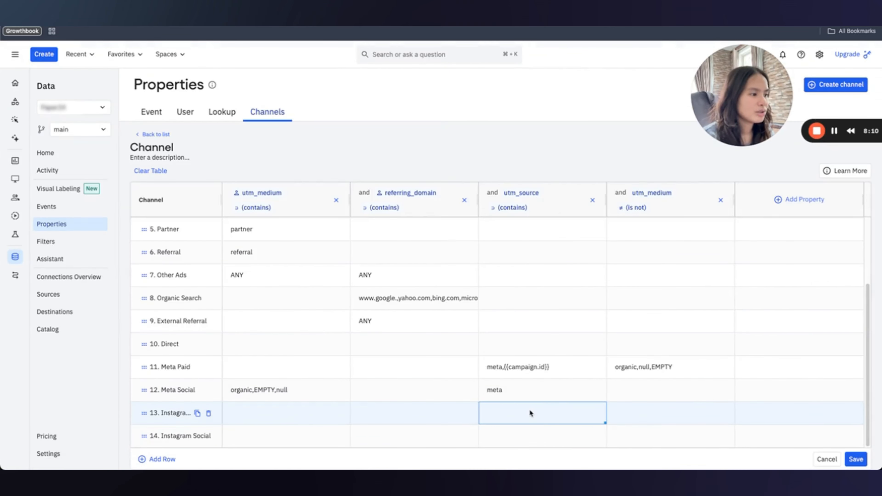
pyautogui.click(509, 411)
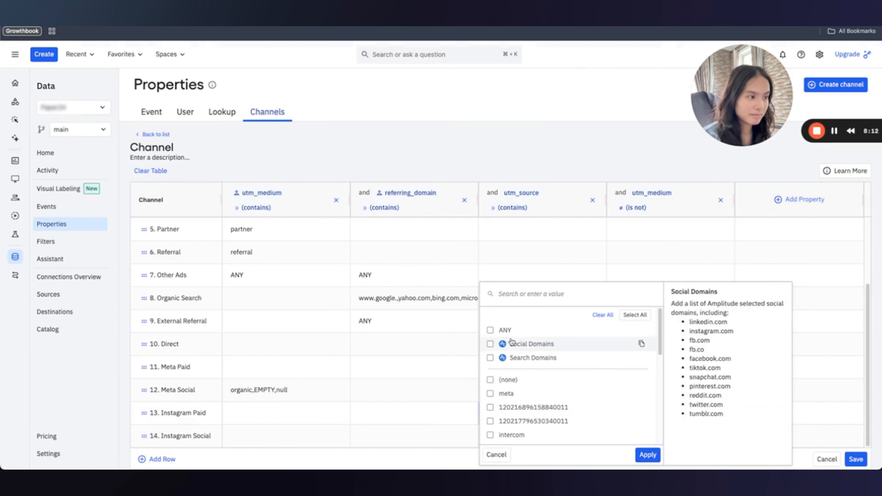
pyautogui.write('Insta')
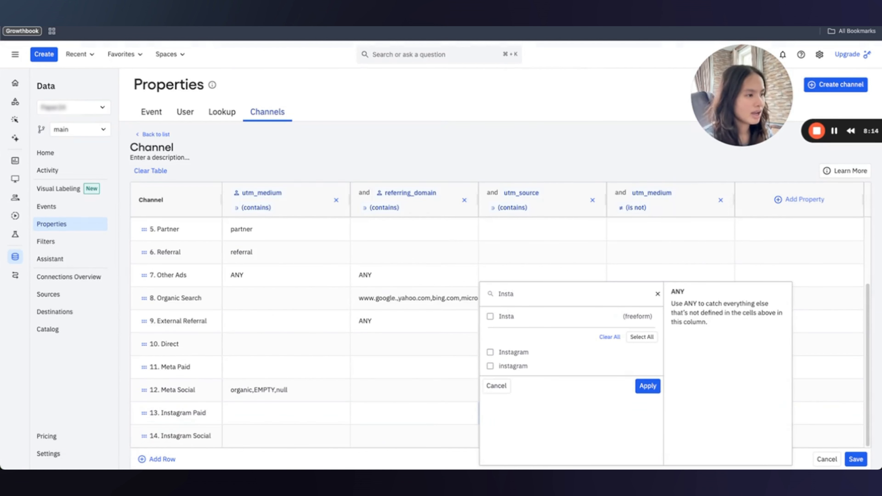
pyautogui.click(489, 365)
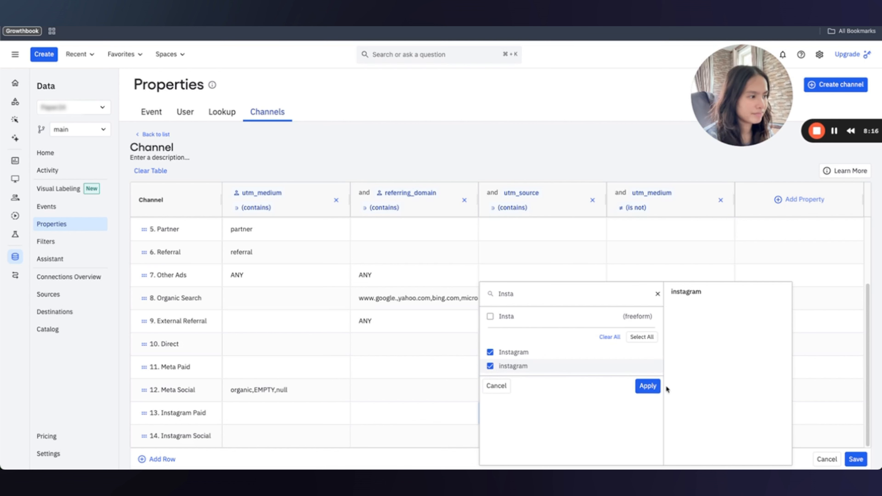
pyautogui.click(646, 386)
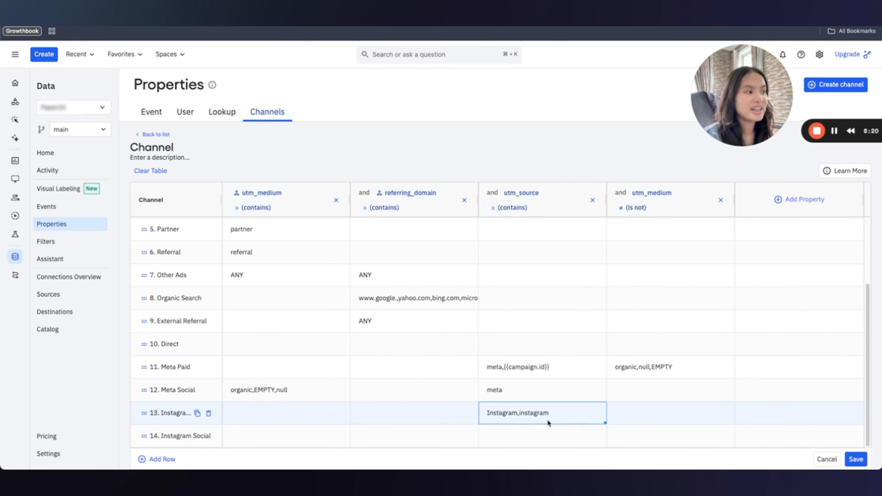
# Require utm_medium cpc on the Instagram Paid row.
pyautogui.doubleClick(289, 410)
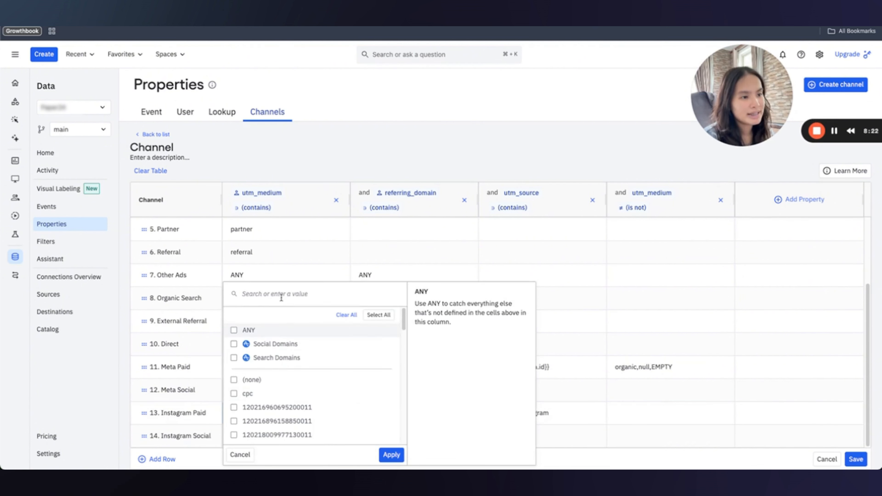
pyautogui.write('CPC')
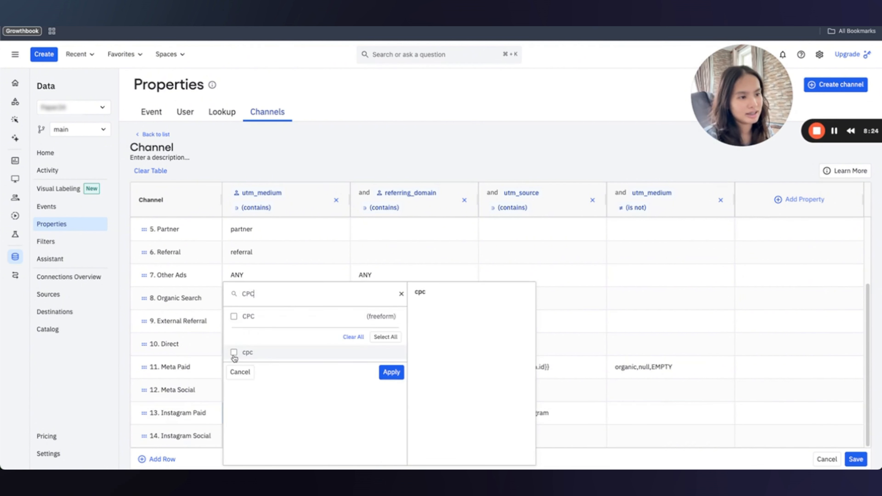
pyautogui.click(233, 352)
pyautogui.click(391, 372)
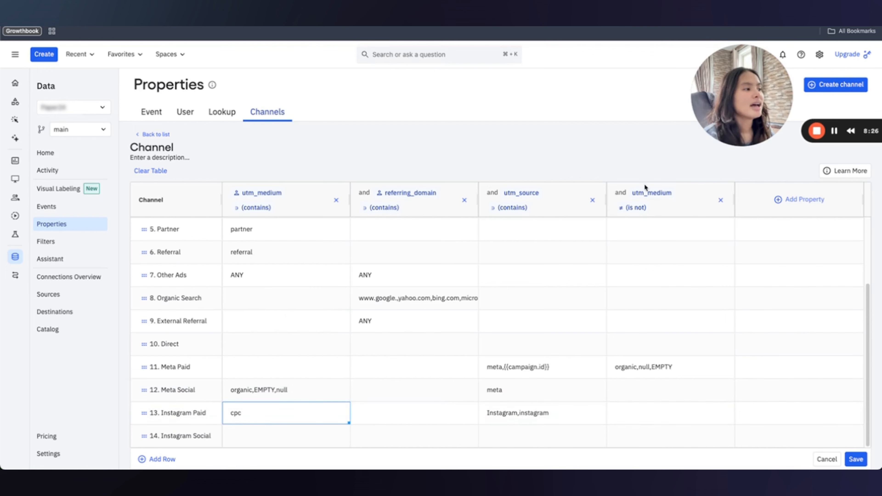
# Set Instagram Social's utm_source to only Instagram and instagram, dropping the stray Insta value.
pyautogui.click(530, 436)
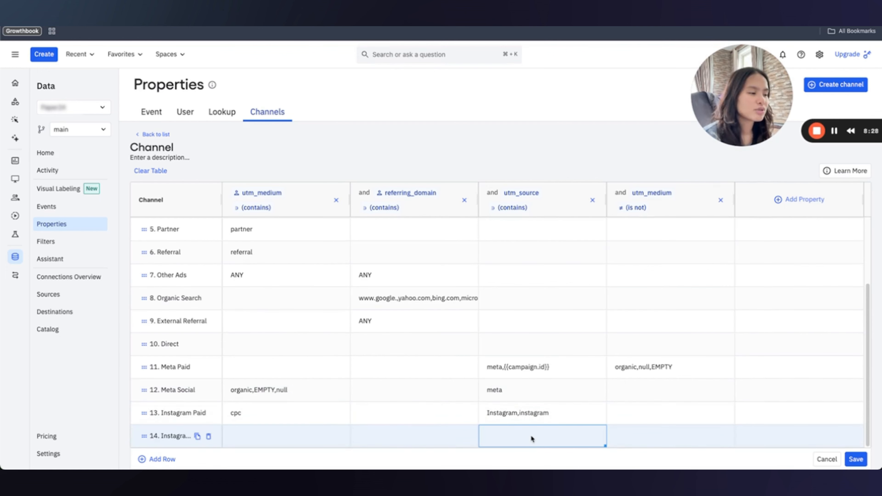
pyautogui.write('Insta')
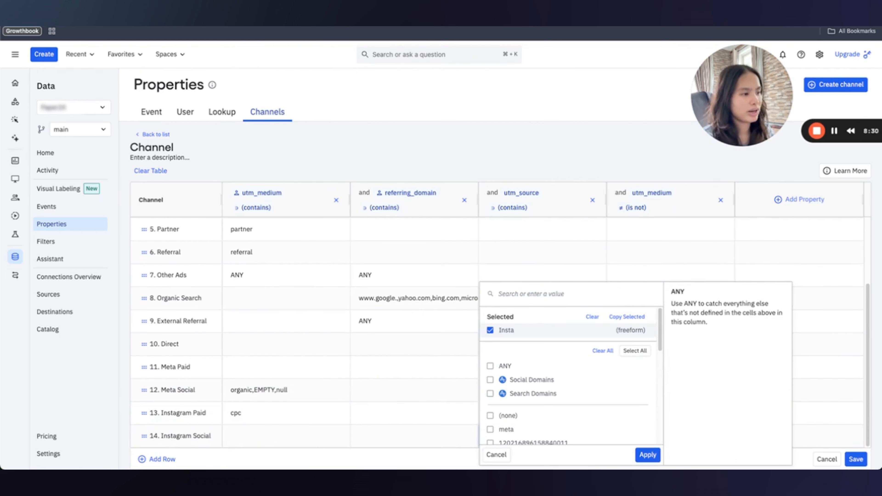
pyautogui.scroll(-2, 517, 398)
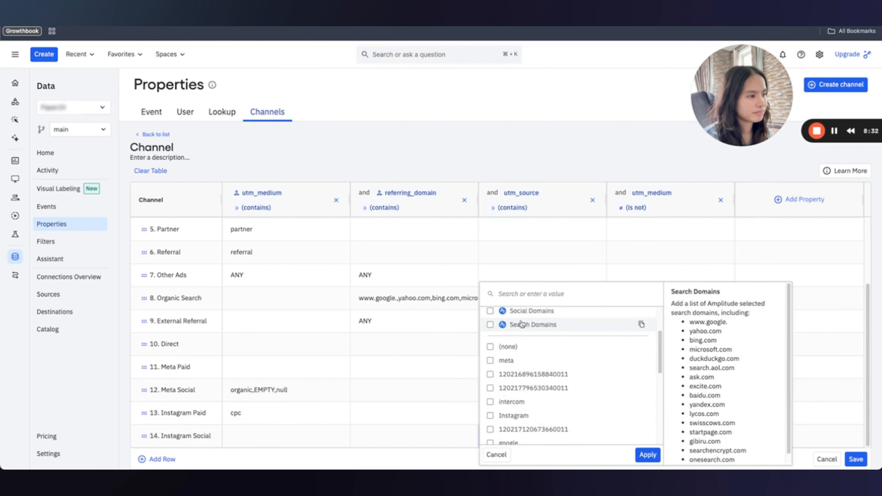
pyautogui.scroll(2, 531, 330)
pyautogui.click(531, 299)
pyautogui.write('Insta')
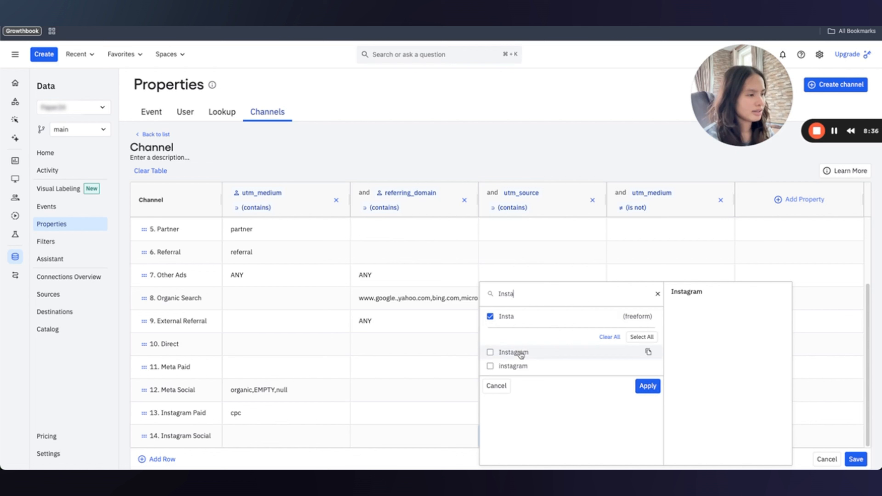
pyautogui.click(490, 353)
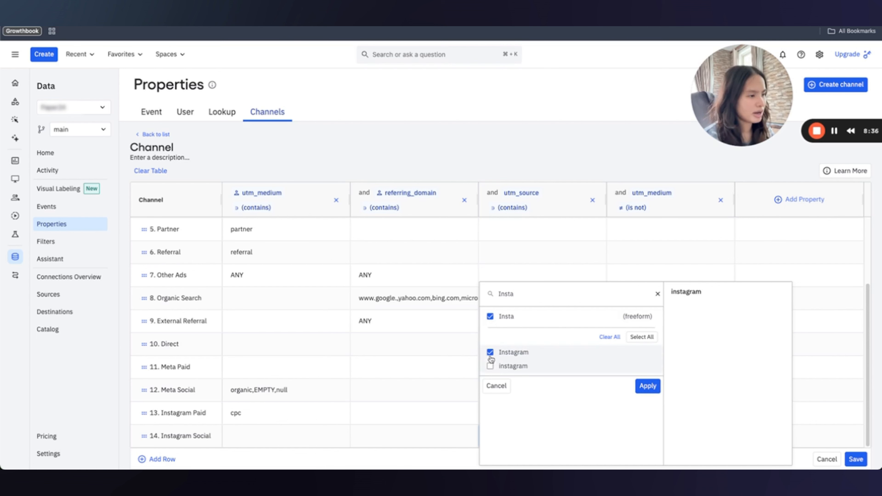
pyautogui.click(489, 365)
pyautogui.click(647, 385)
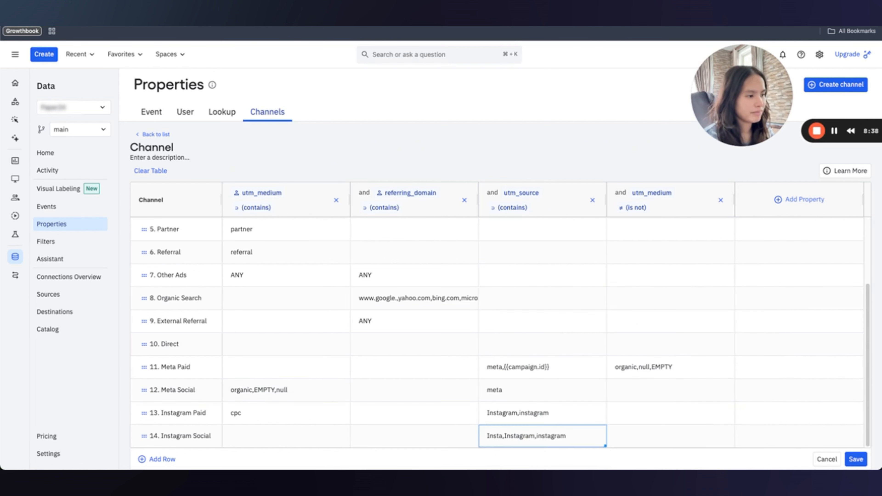
pyautogui.click(500, 443)
pyautogui.scroll(-3, 489, 330)
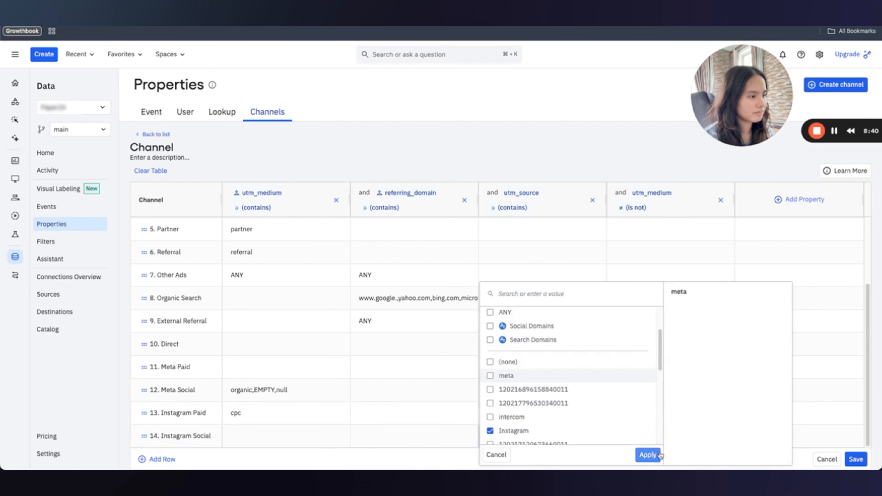
pyautogui.click(647, 454)
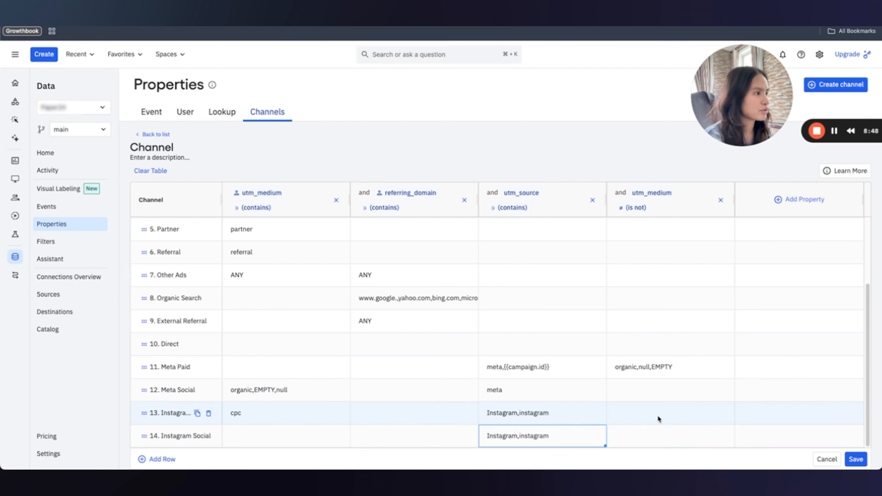
# Exclude utm_medium cpc from the Instagram Social row.
pyautogui.click(645, 436)
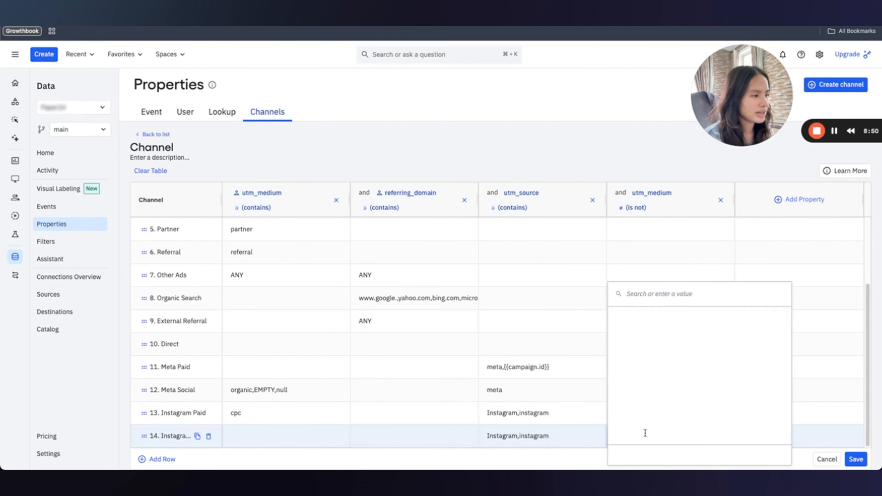
pyautogui.write('cpc')
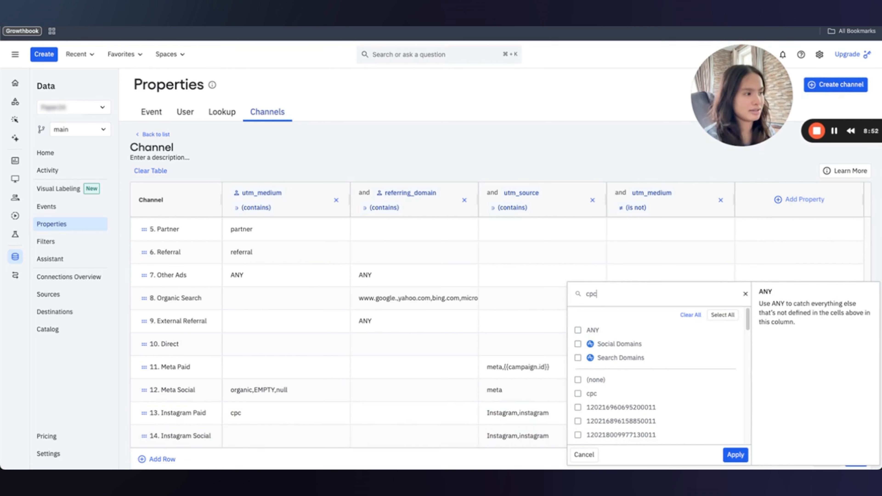
pyautogui.click(618, 331)
pyautogui.click(735, 350)
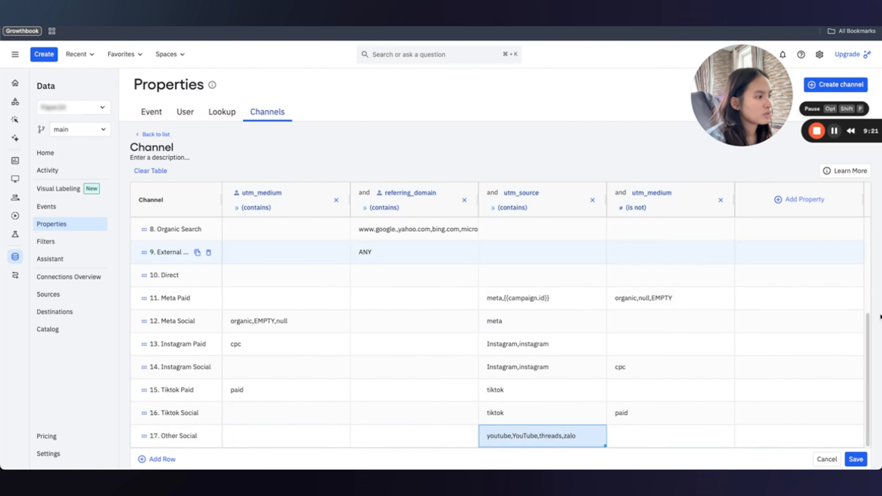
# Save the classifier, then change its title from 'Channel' to 'Custom Social Channel'.
pyautogui.click(857, 461)
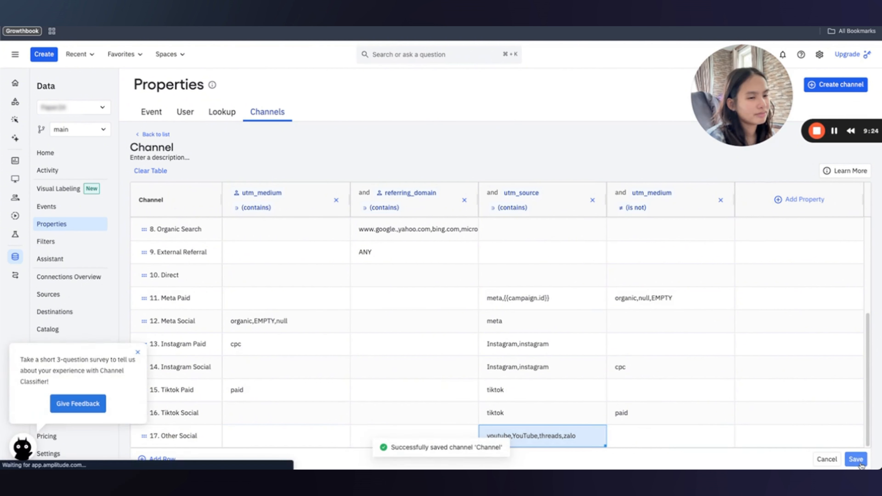
pyautogui.click(168, 150)
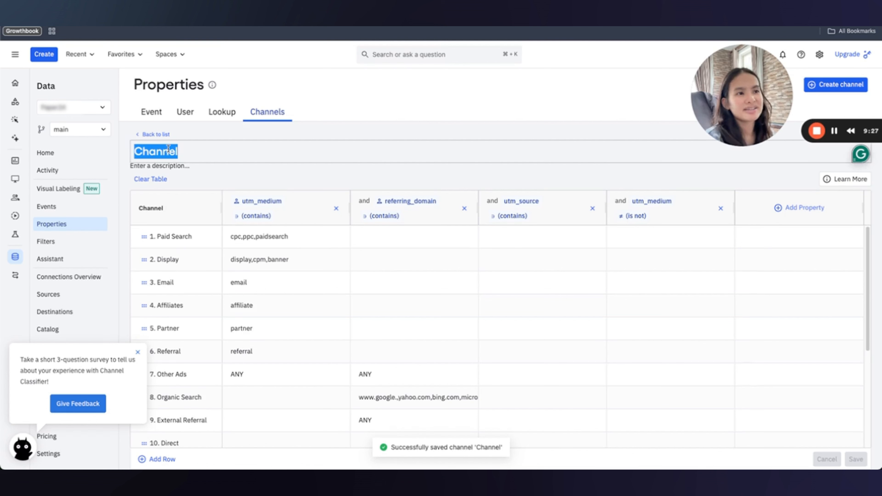
pyautogui.press('BackSpace')
pyautogui.write('Cust')
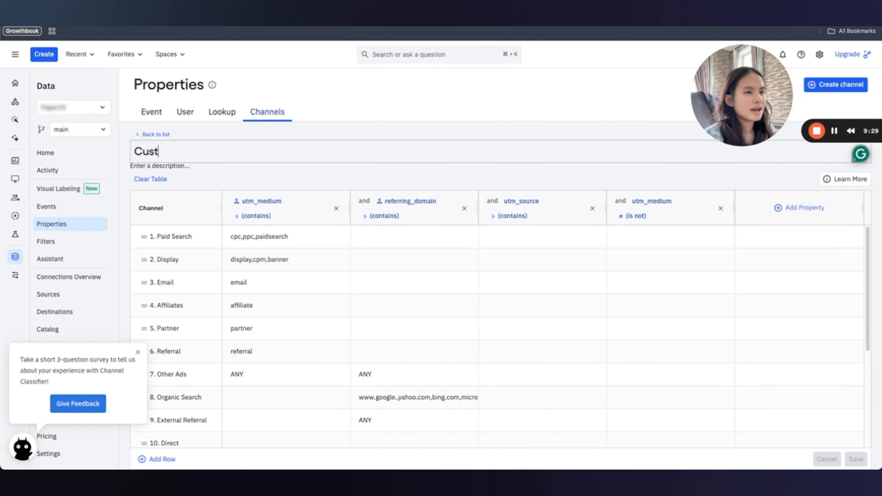
pyautogui.write('om Social Channel')
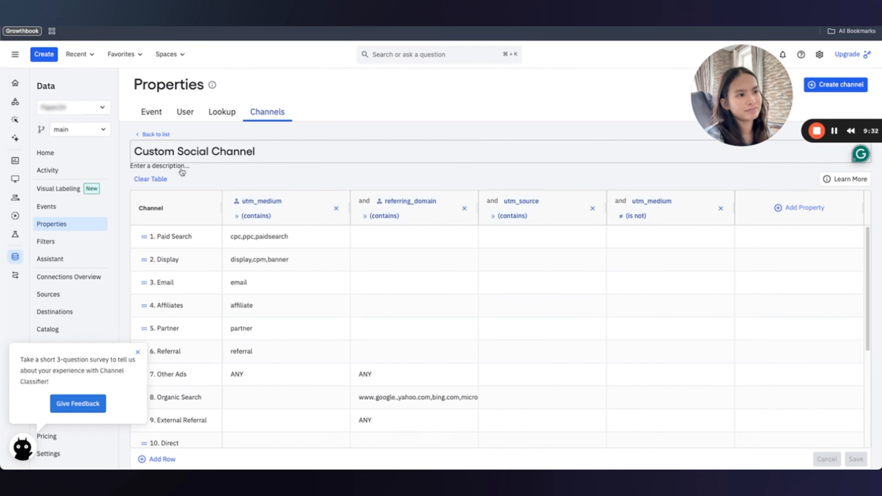
pyautogui.press('Return')
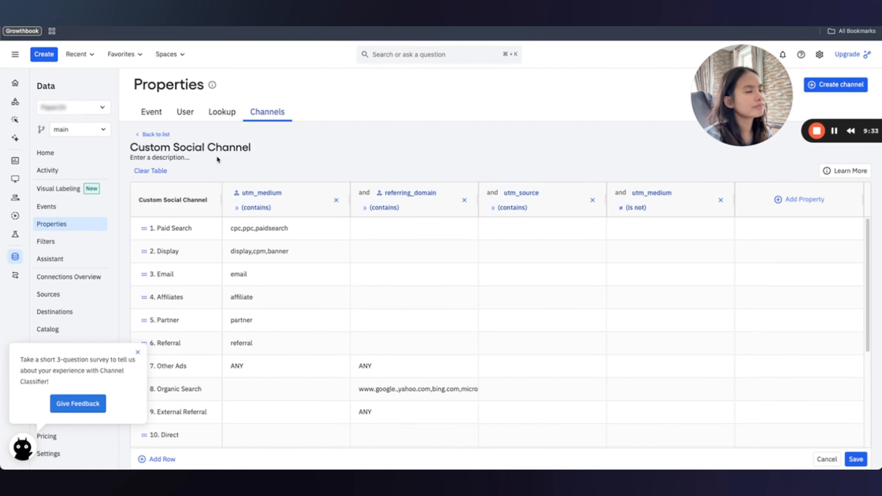
# Save the Custom Social Channel classifier so it appears in the Channels list.
pyautogui.click(854, 461)
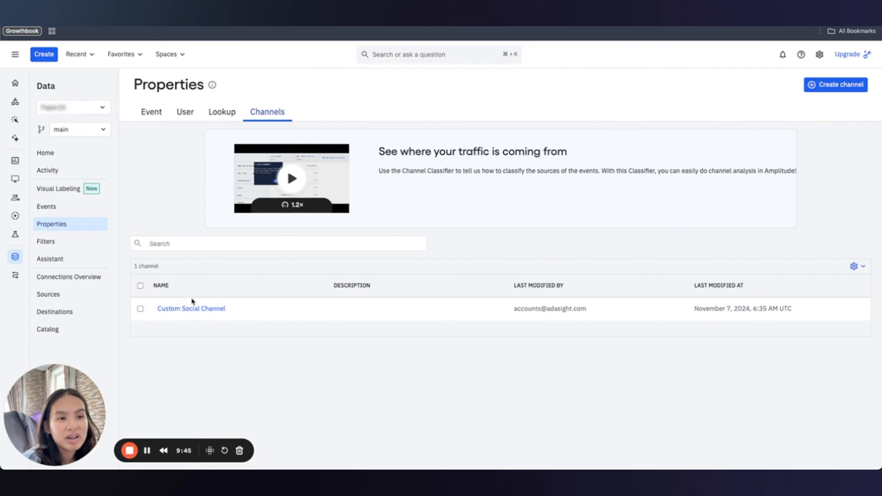
pyautogui.moveTo(16, 180)
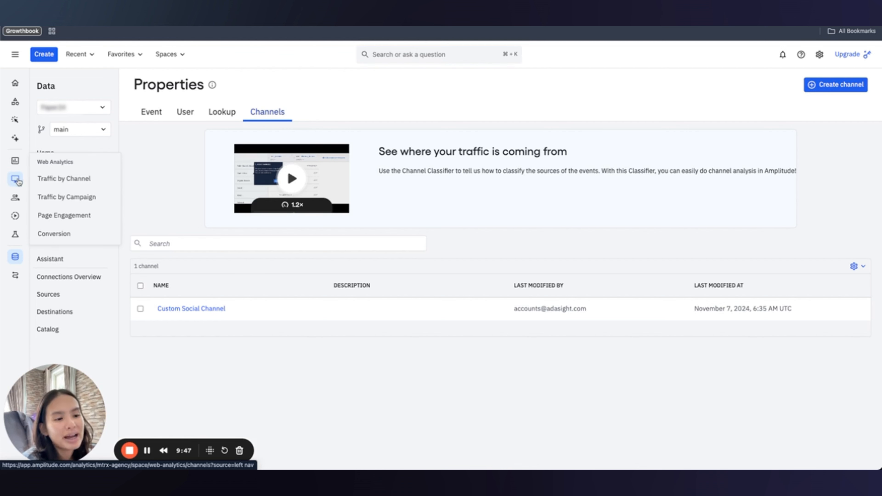
# Open Web Analytics' Traffic by Channel report and view its Custom Social Channel breakdown table.
pyautogui.click(63, 179)
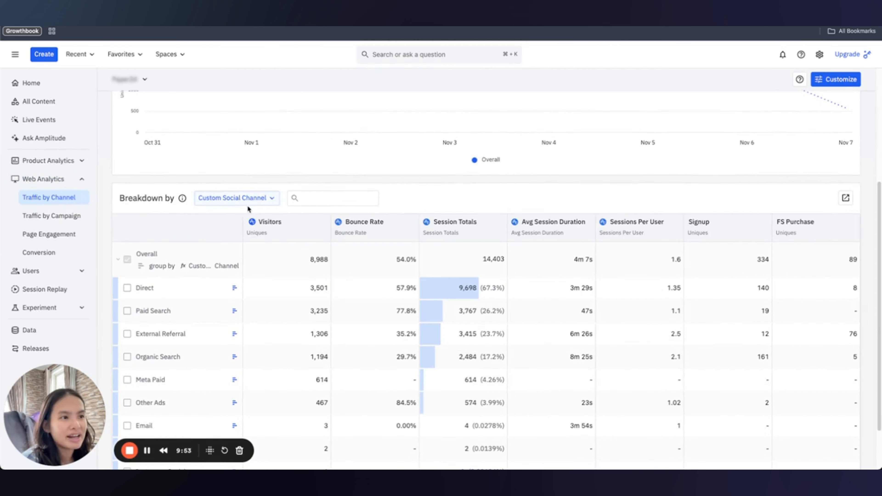
pyautogui.scroll(-2, 252, 229)
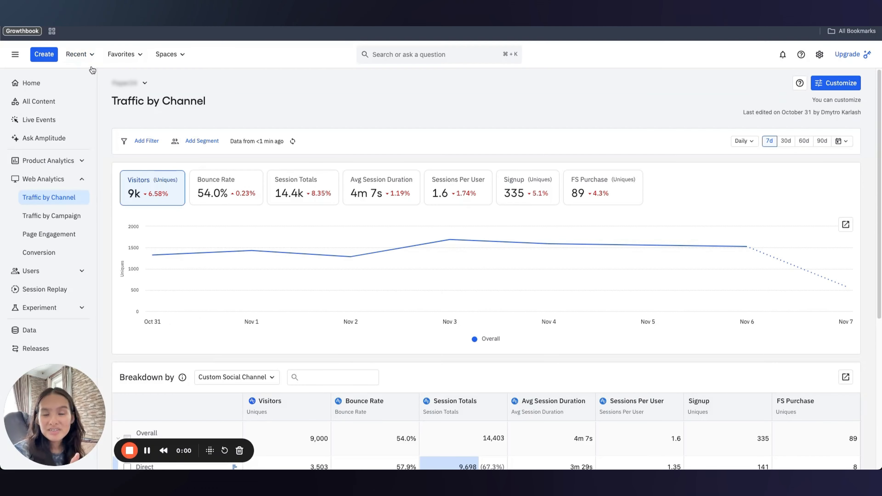
# Start a new segmentation chart charting the Page Viewed event.
pyautogui.click(40, 57)
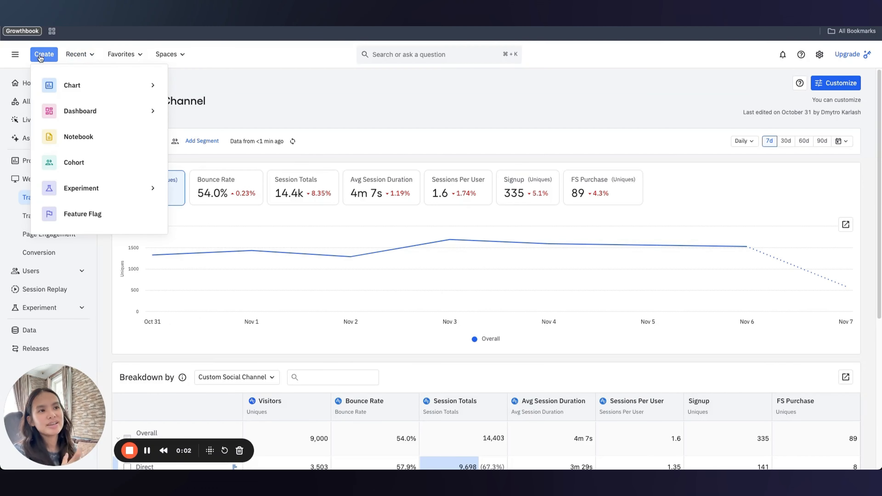
pyautogui.click(82, 84)
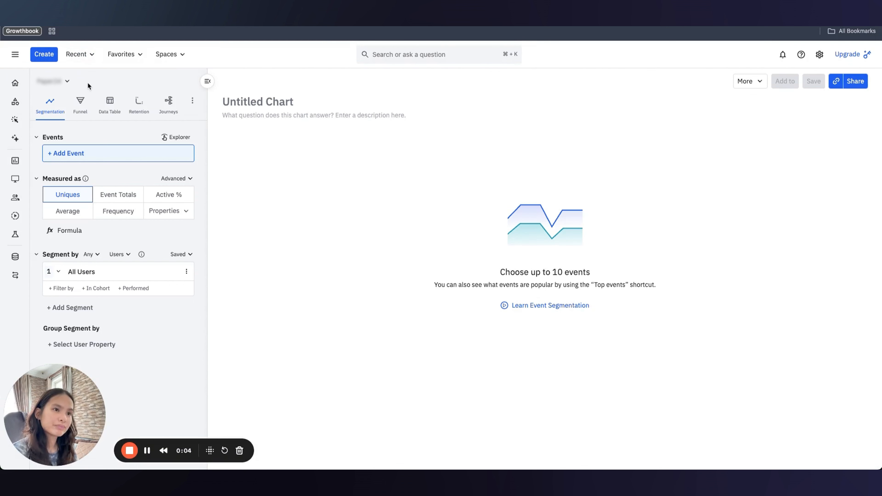
pyautogui.click(103, 154)
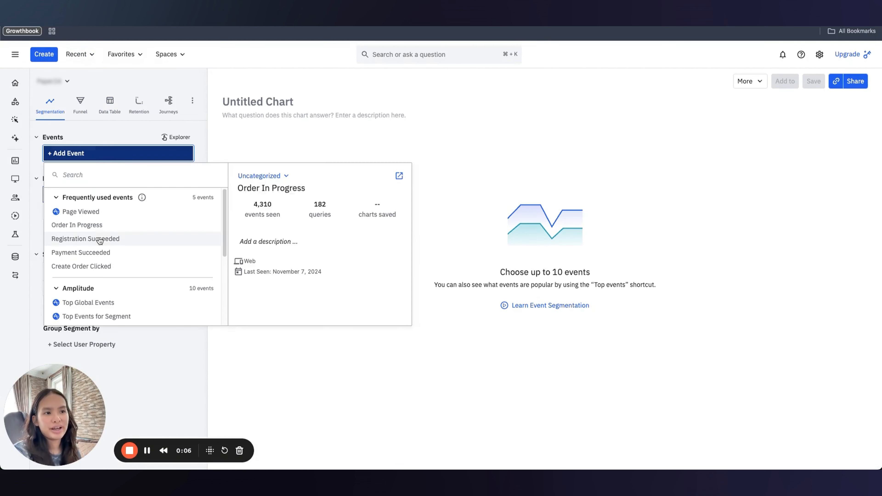
pyautogui.click(81, 211)
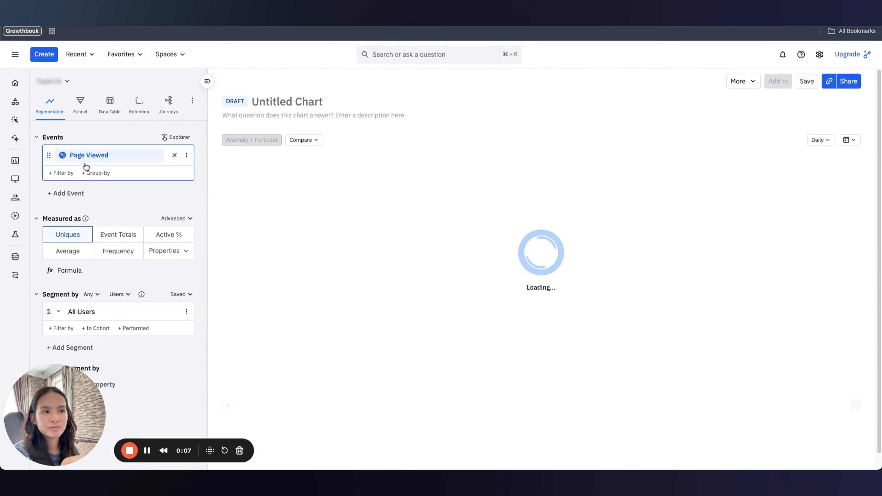
# Group Page Viewed by the Custom Social Channel property.
pyautogui.click(94, 173)
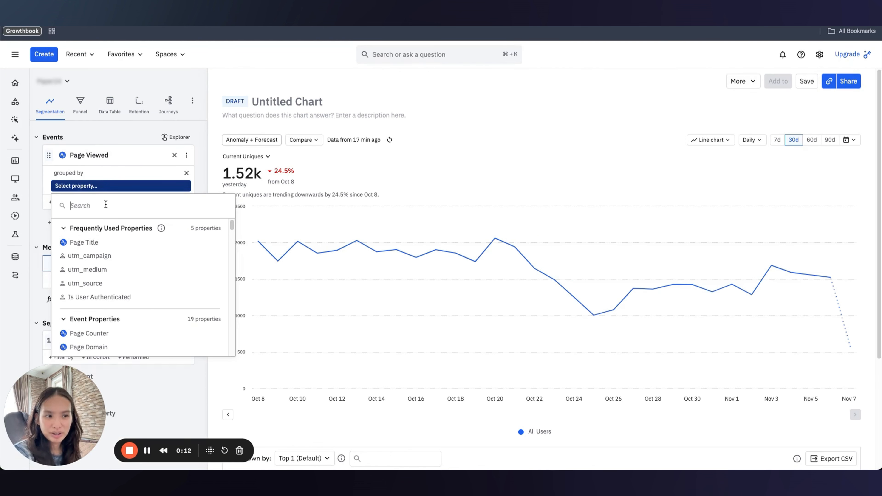
pyautogui.write('ch')
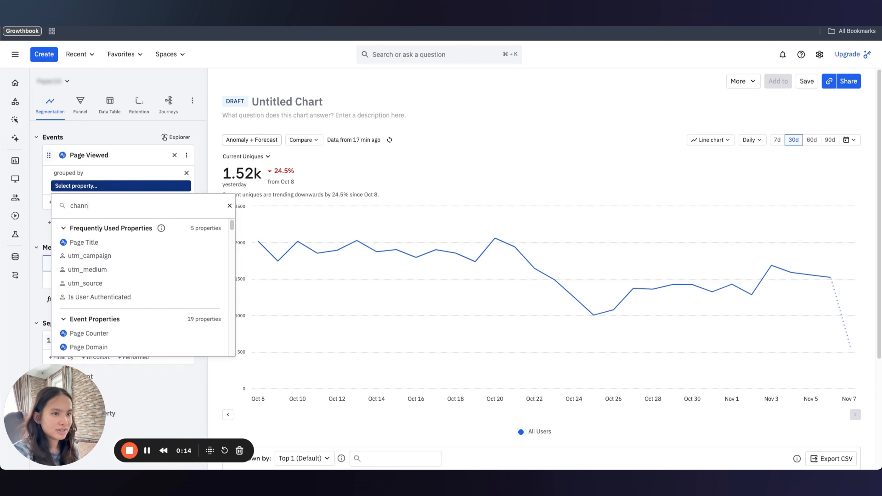
pyautogui.write('ann')
pyautogui.click(109, 244)
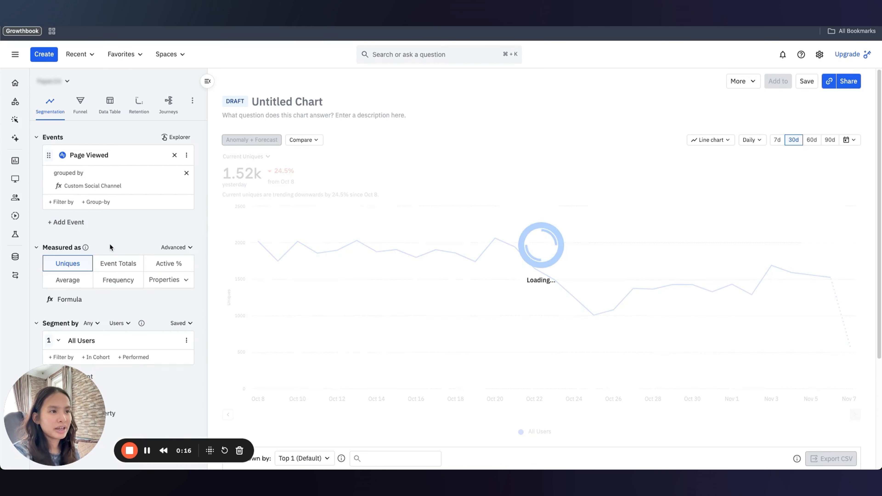